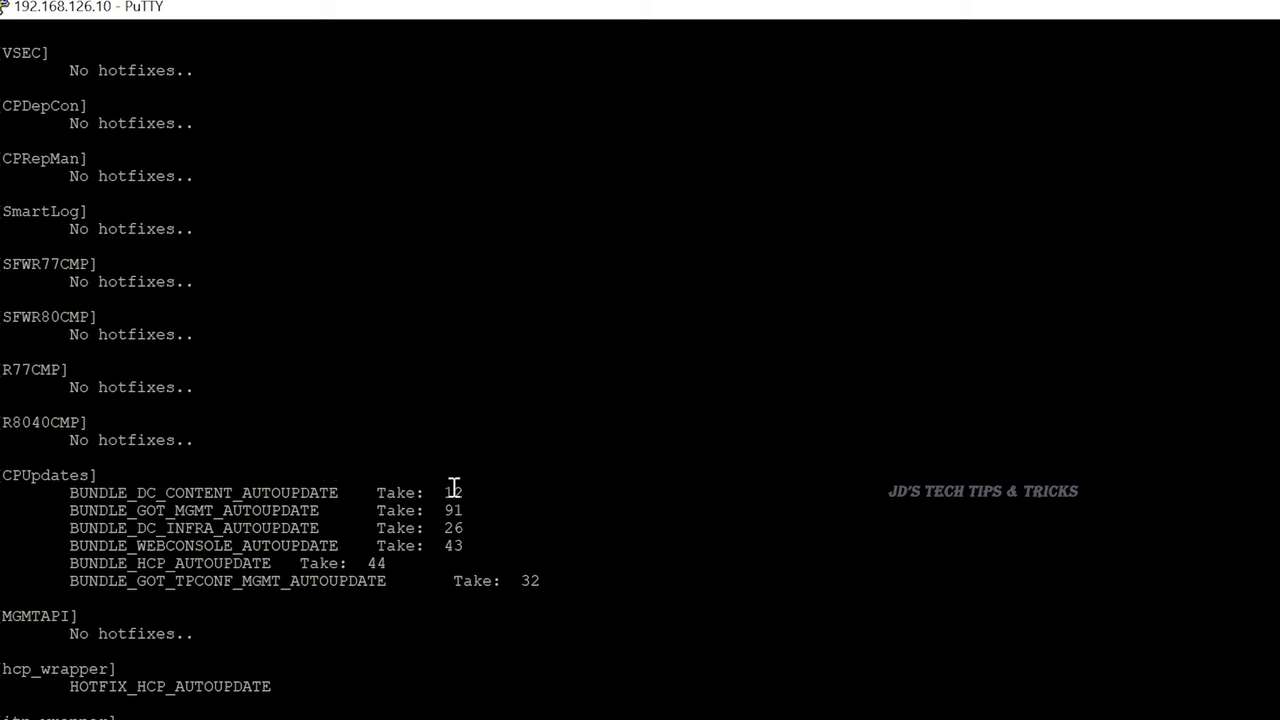
Review the hotfix output, run 'show version all', and highlight OS build 335 of Gaia R81.10.
scroll(454, 488, "up", 7)
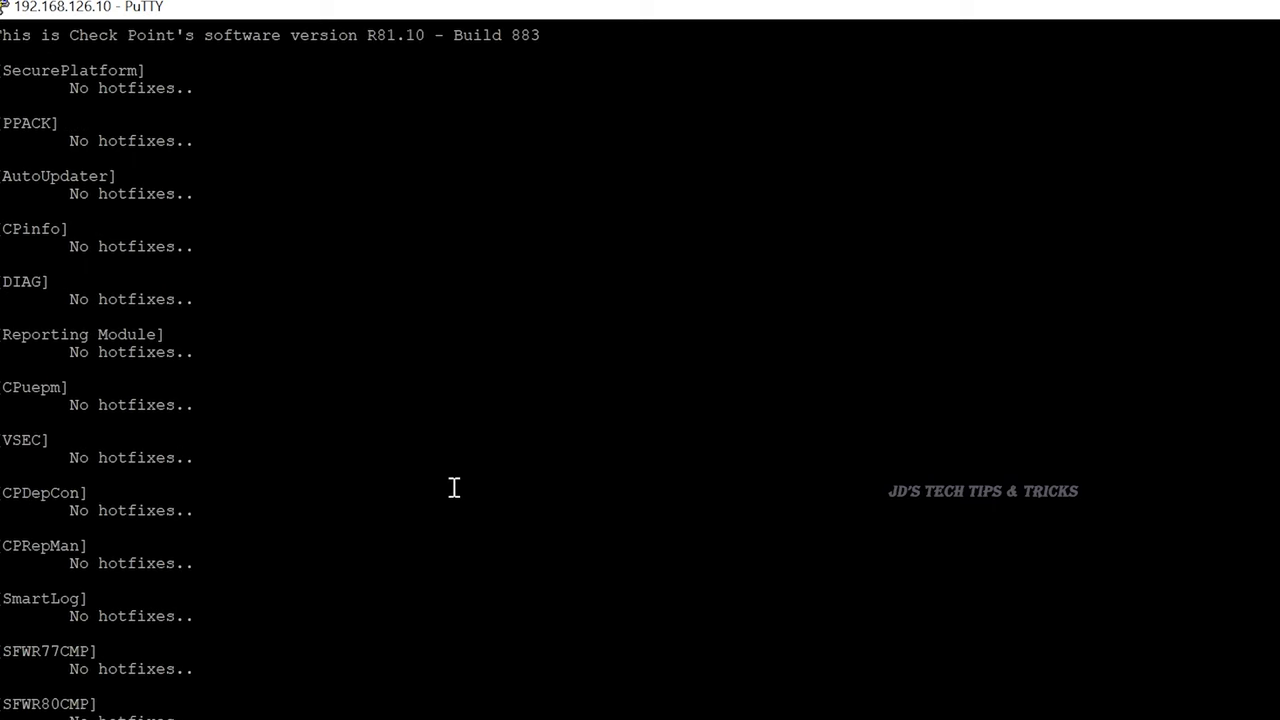
scroll(454, 488, "down", 7)
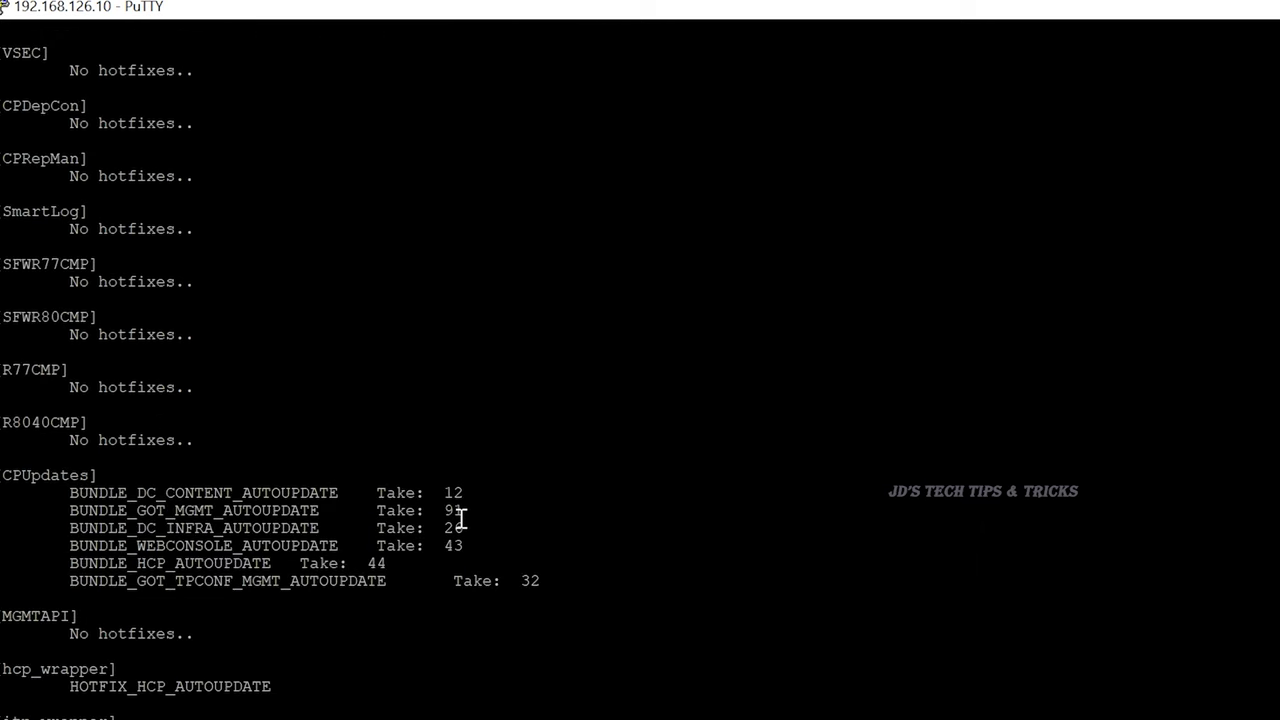
scroll(461, 517, "down", 1)
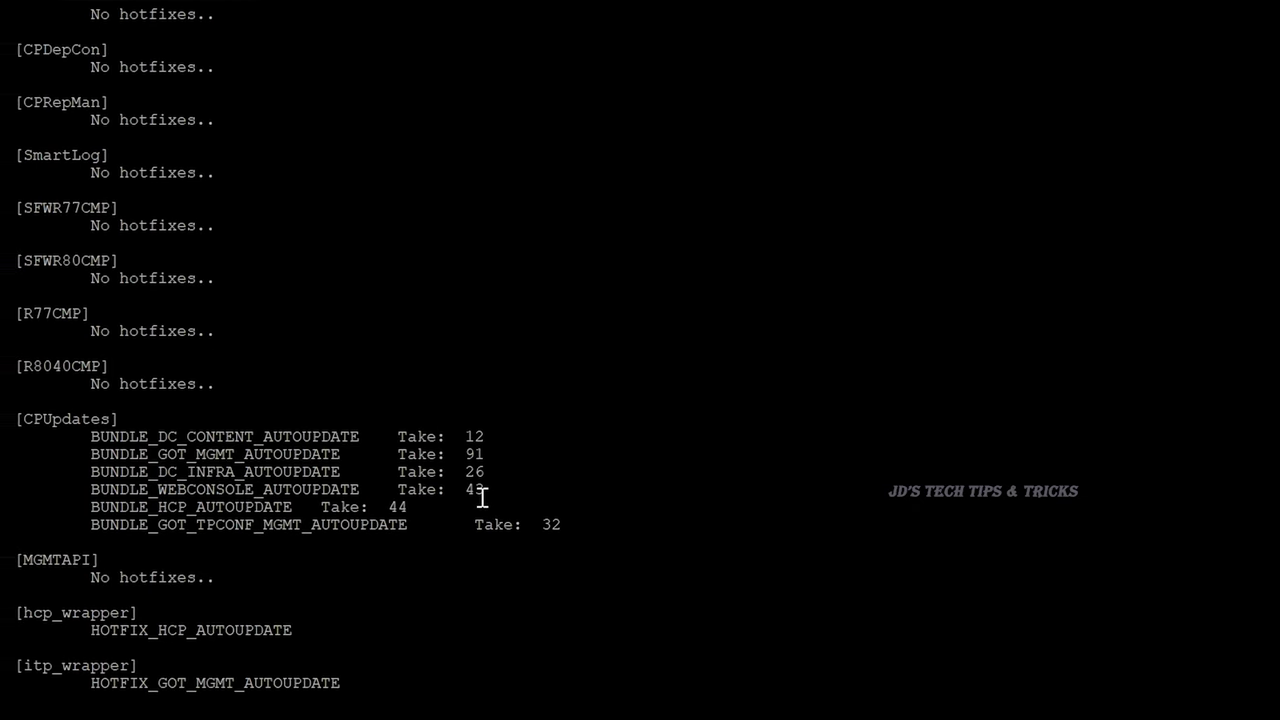
key("Return")
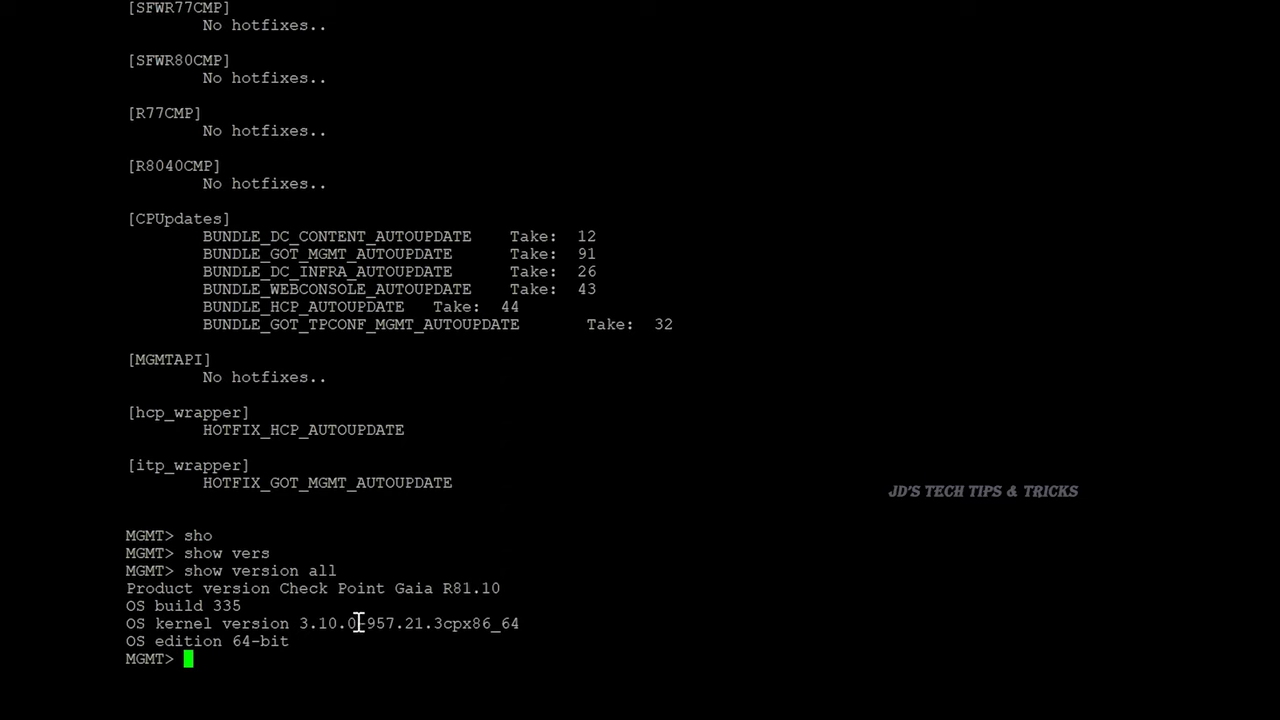
left_click_drag(243, 605, 213, 605)
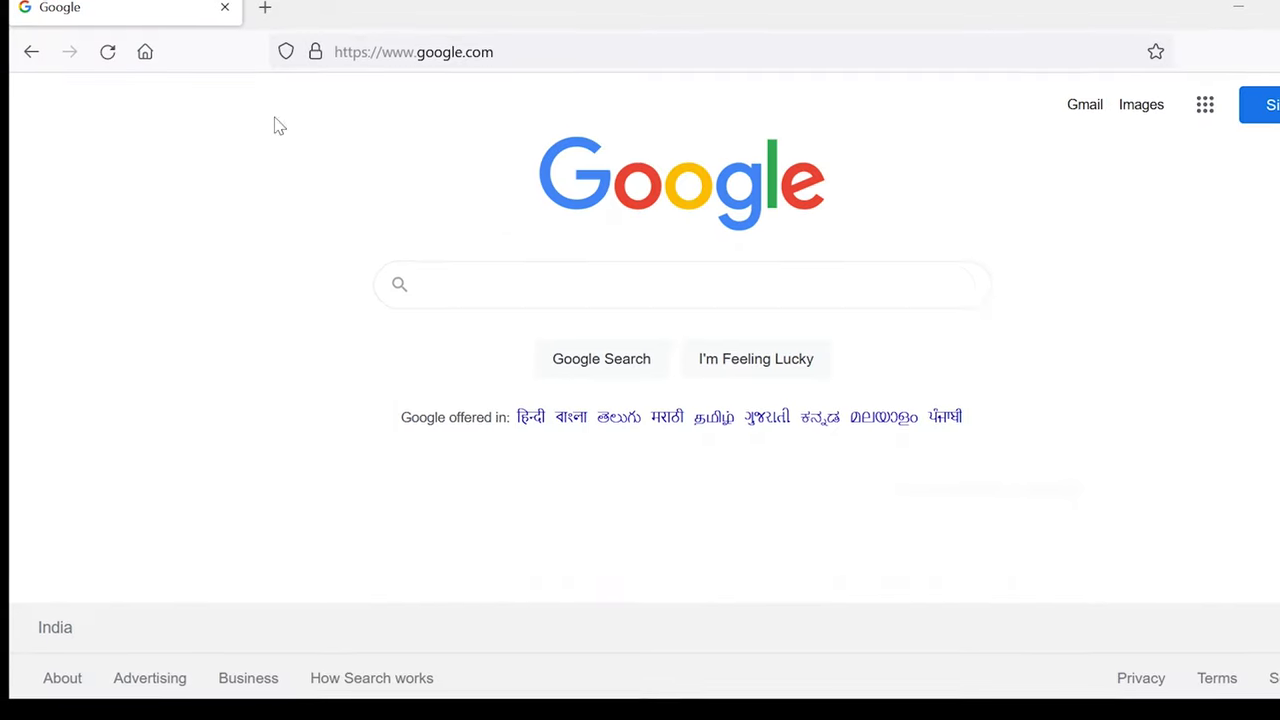
key("ctrl+l")
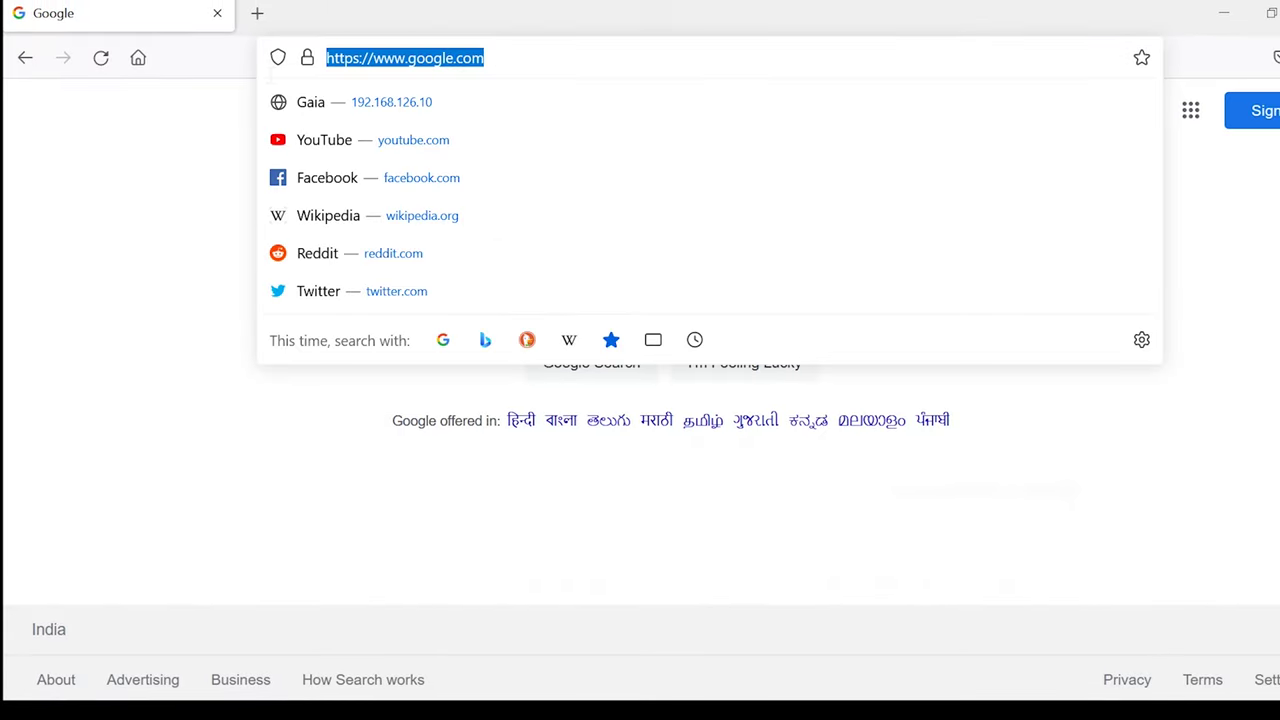
type("https://192.168.126")
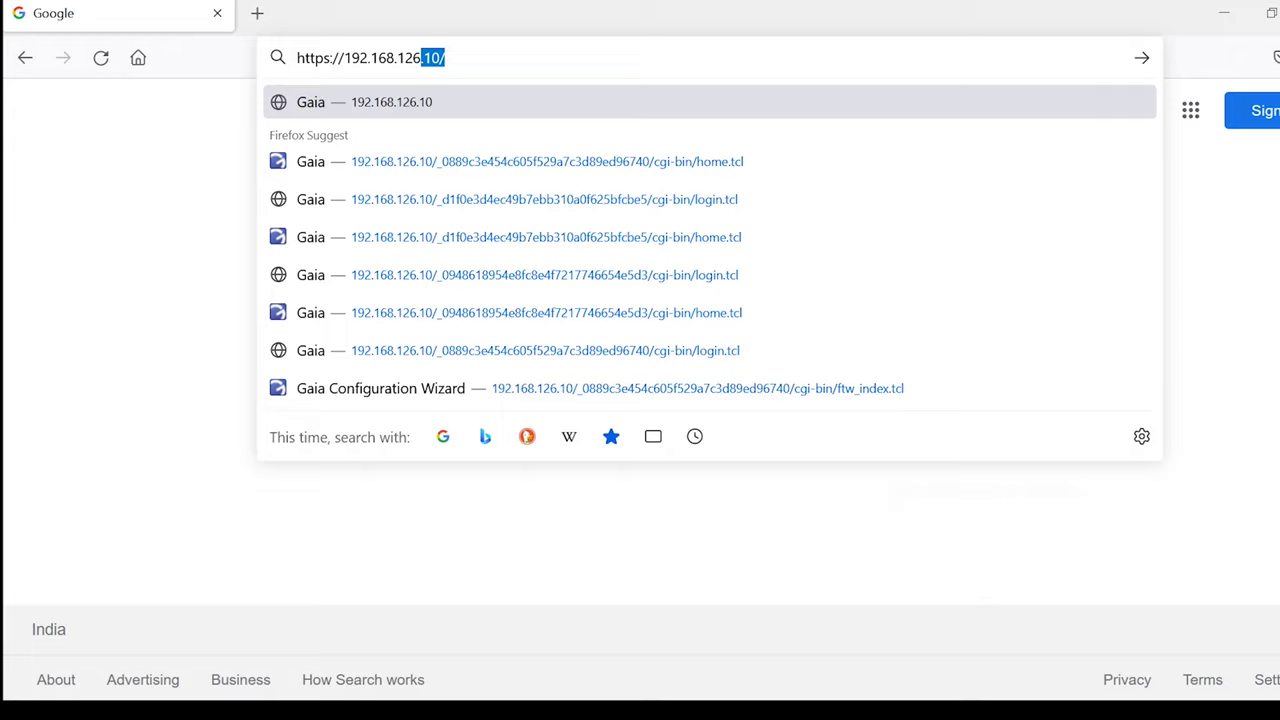
key("Return")
Log in with the administrator username and password.
type("admin")
key("Tab")
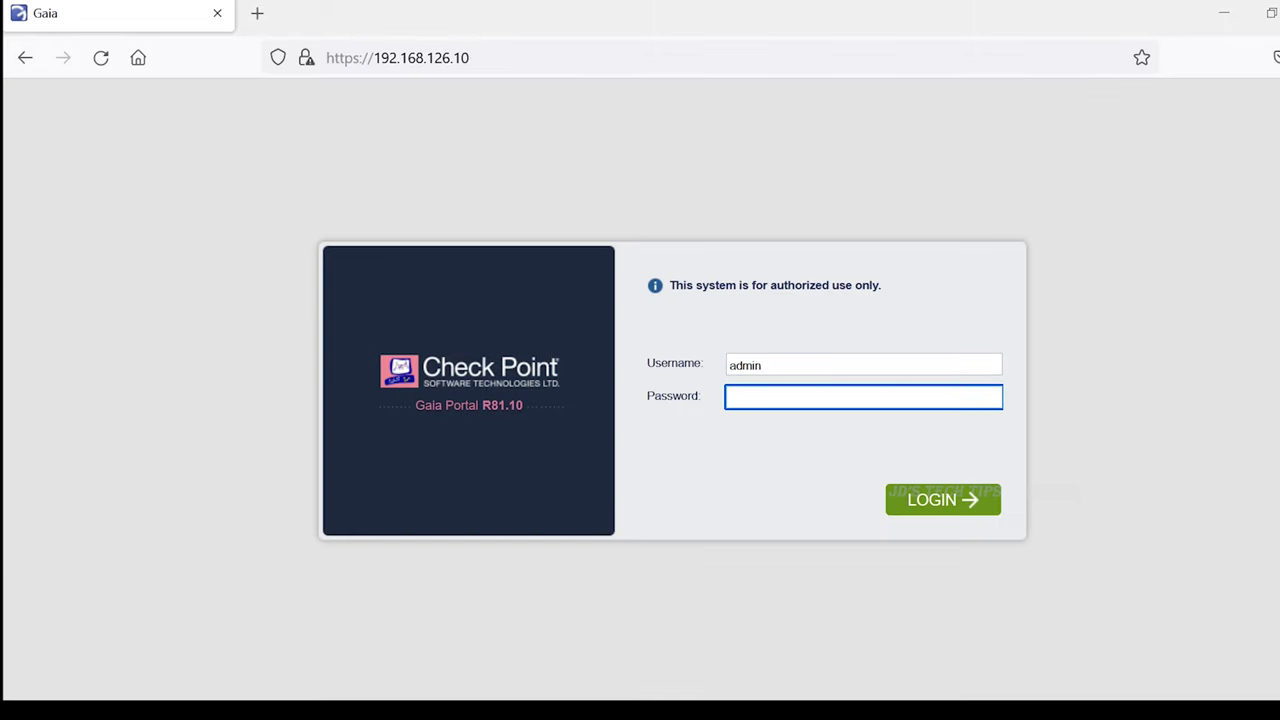
type("••")
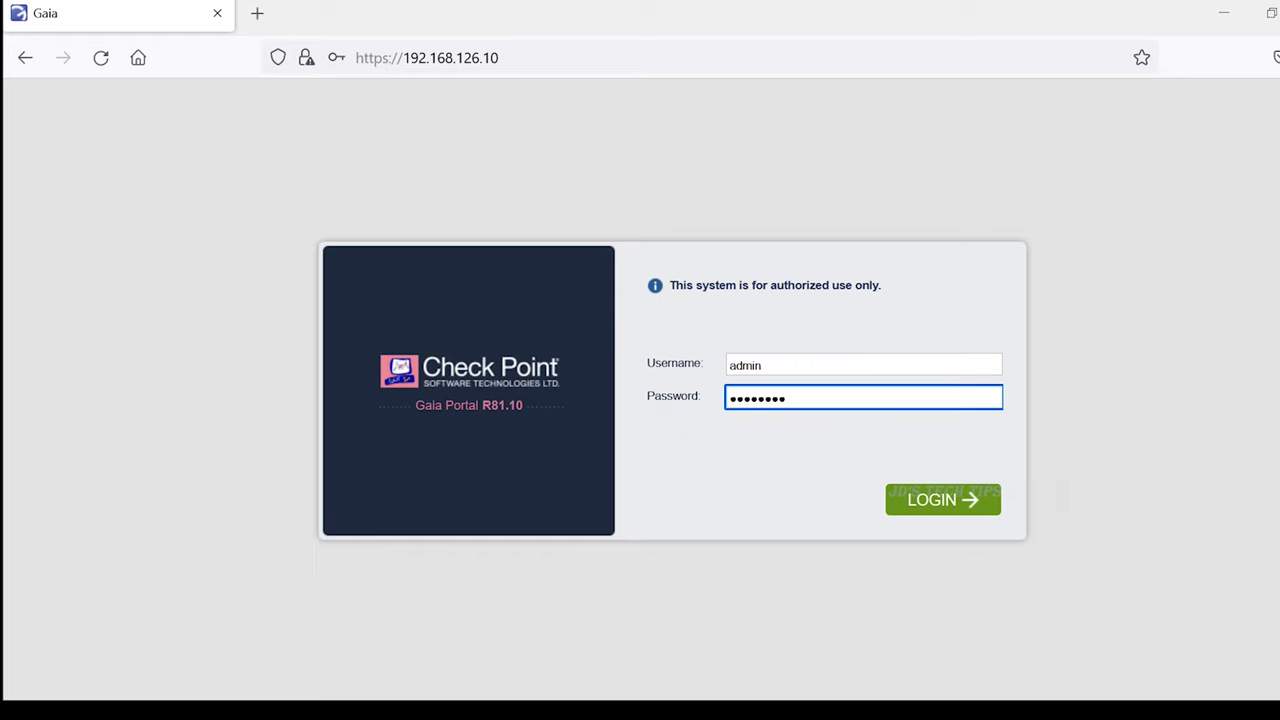
type("••••••")
key("Return")
Decline saving the login in Firefox and override the configuration lock.
left_click(607, 322)
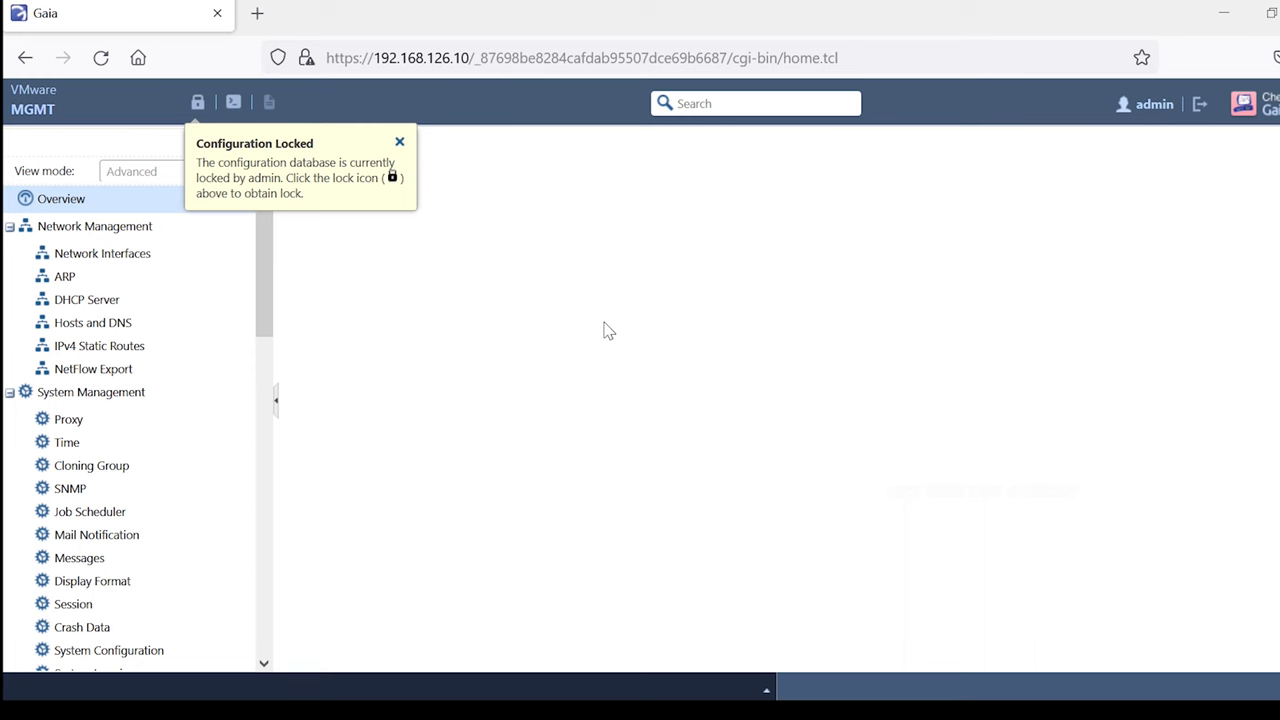
left_click(198, 102)
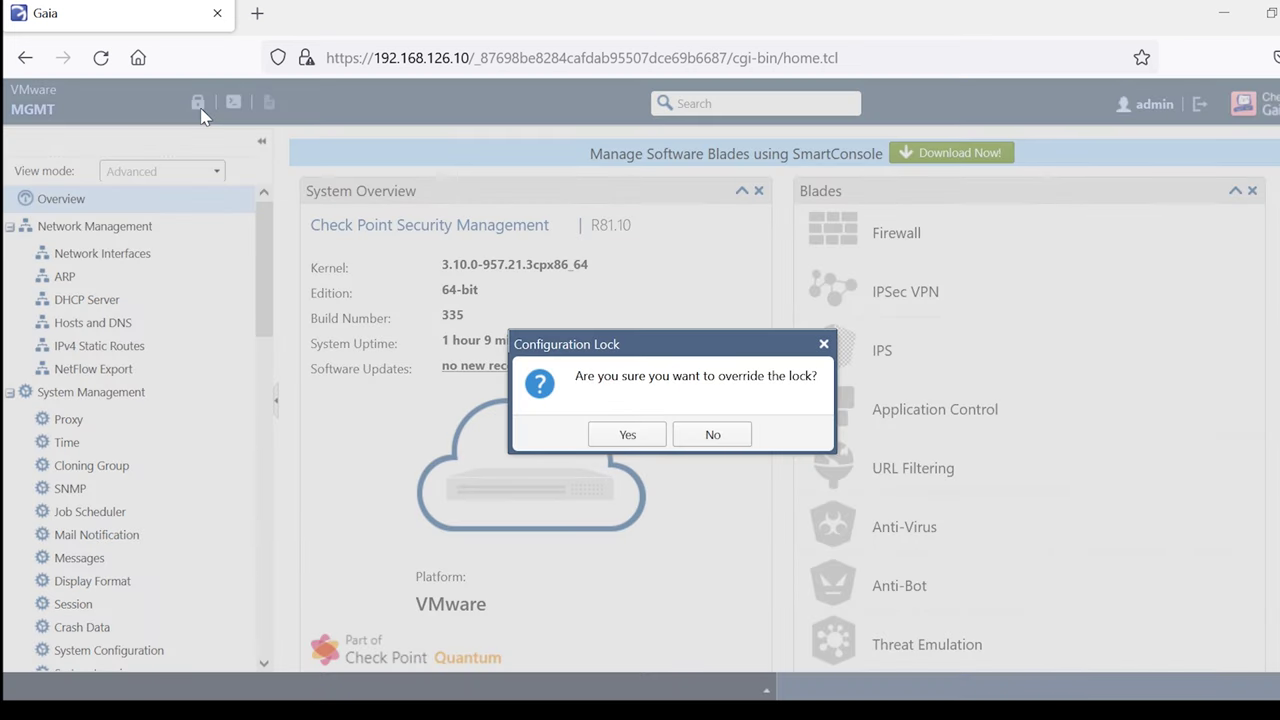
left_click(634, 434)
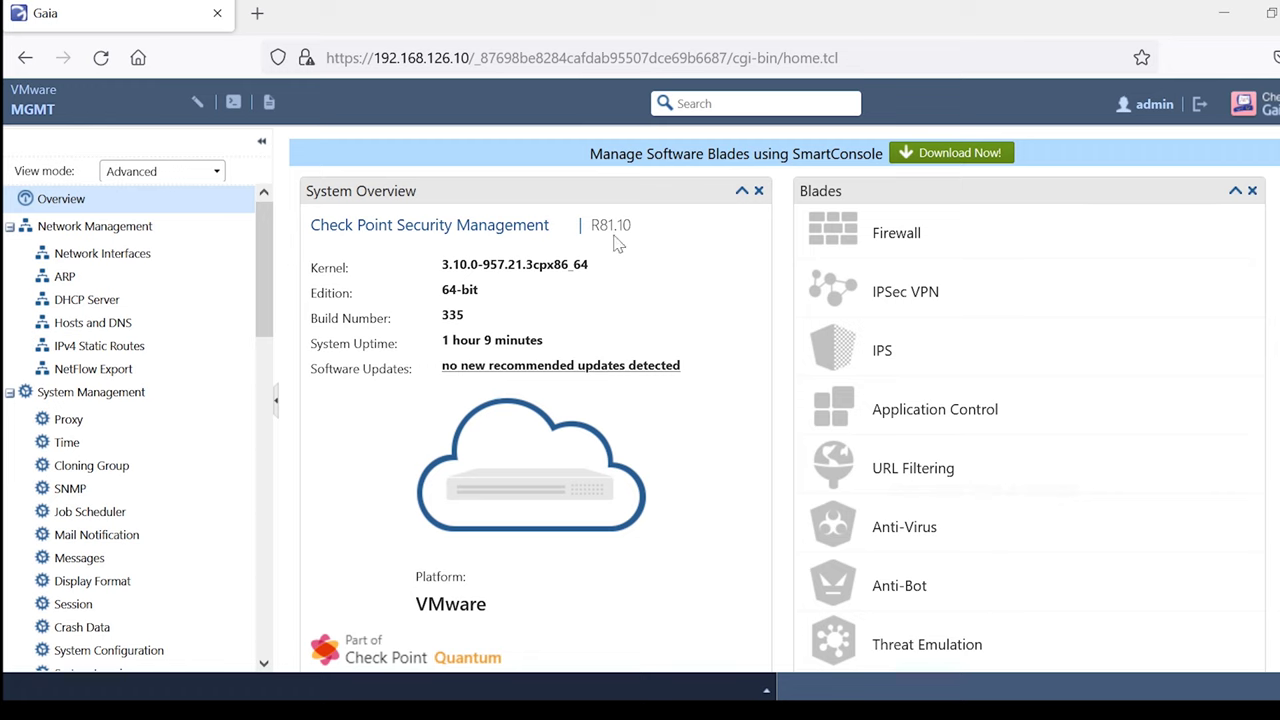
Change the portal's View mode to Basic.
left_click_drag(262, 289, 276, 245)
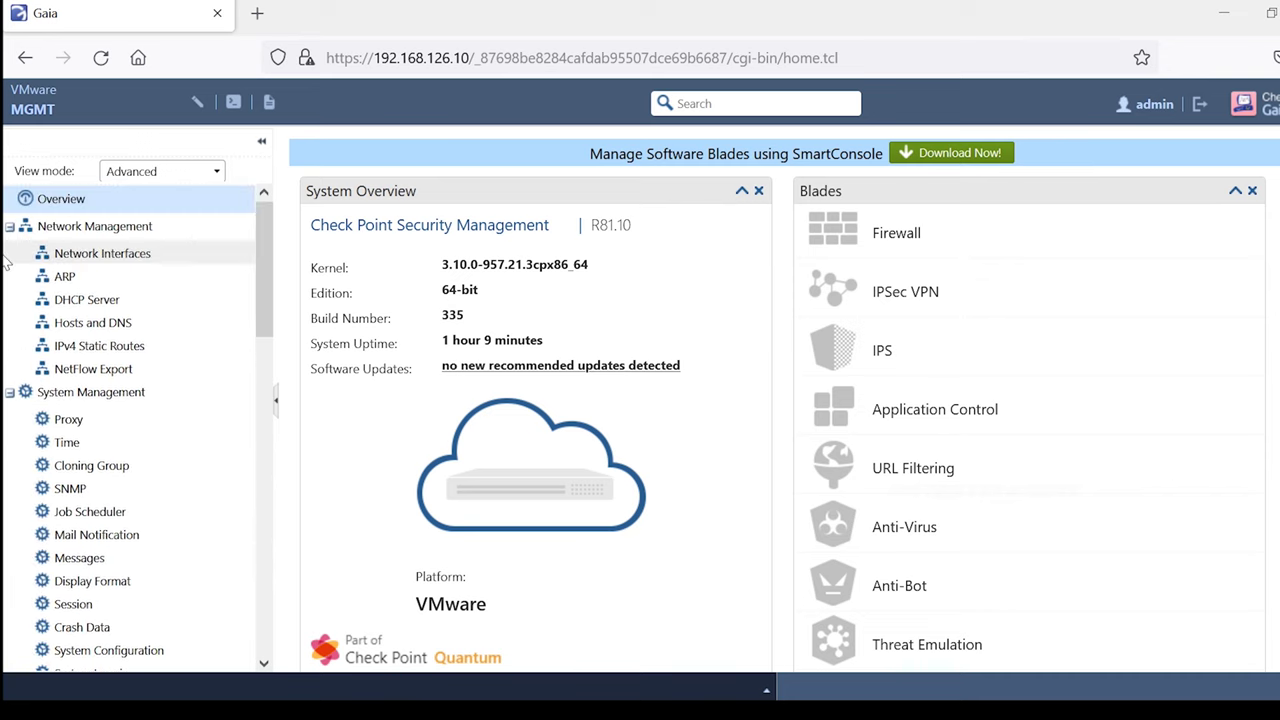
left_click(185, 172)
left_click(155, 226)
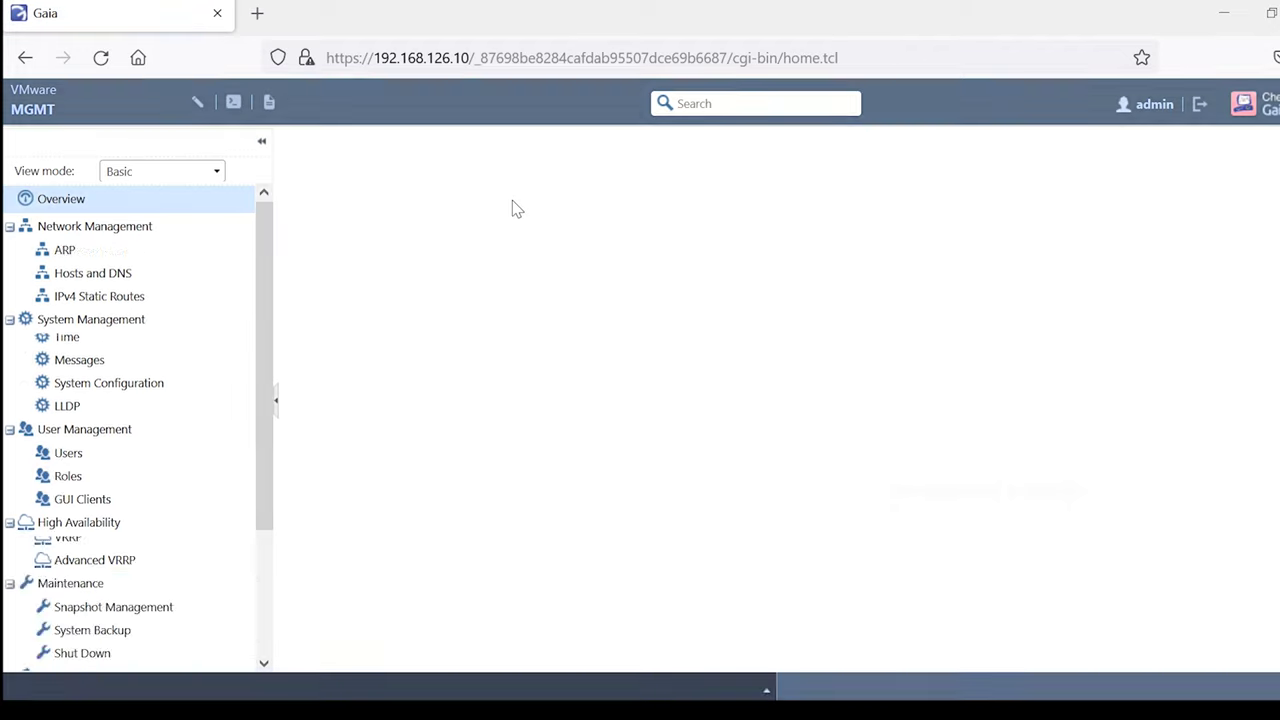
Set View mode to Advanced and scroll the navigation tree down to Maintenance.
left_click_drag(270, 343, 282, 460)
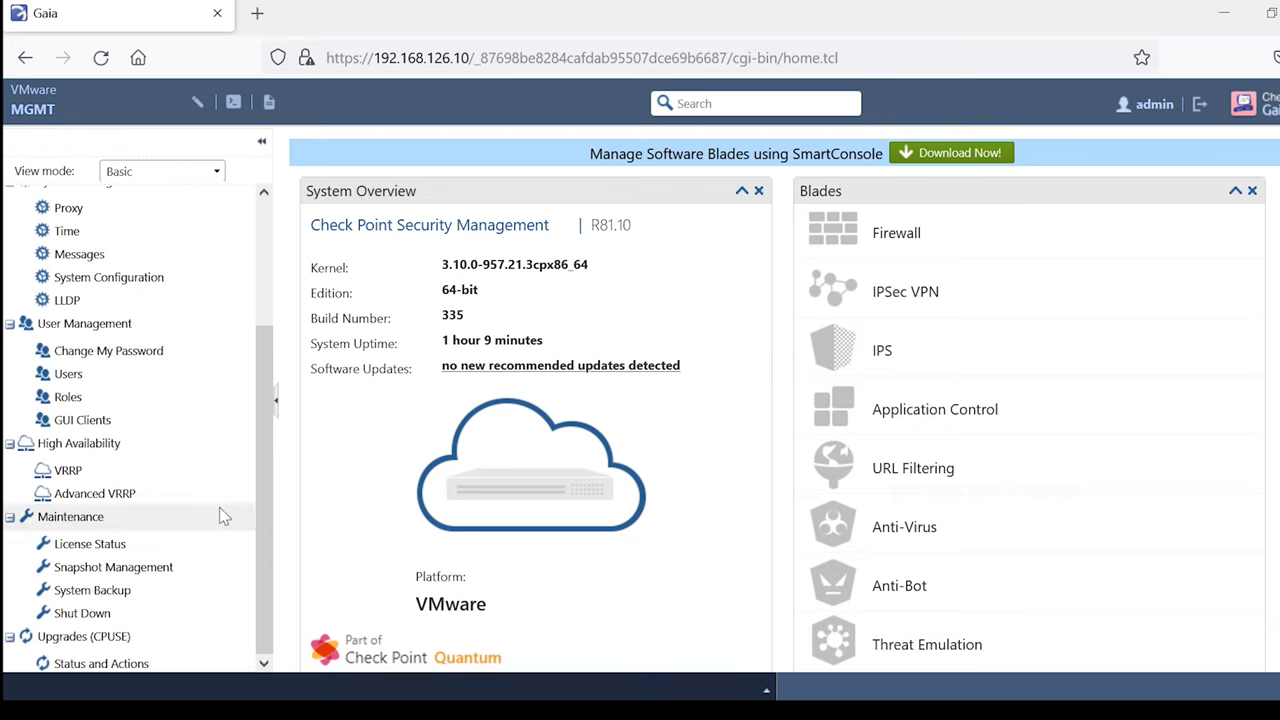
left_click_drag(274, 400, 288, 264)
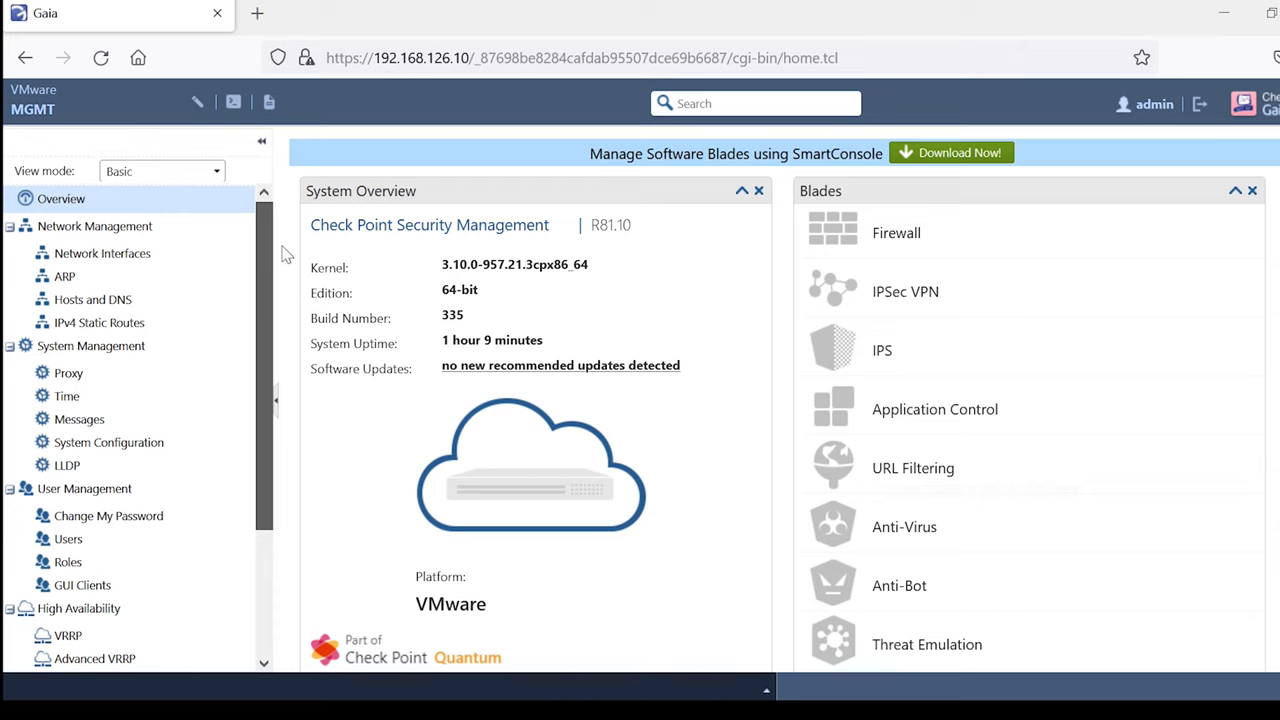
left_click(176, 173)
left_click(165, 226)
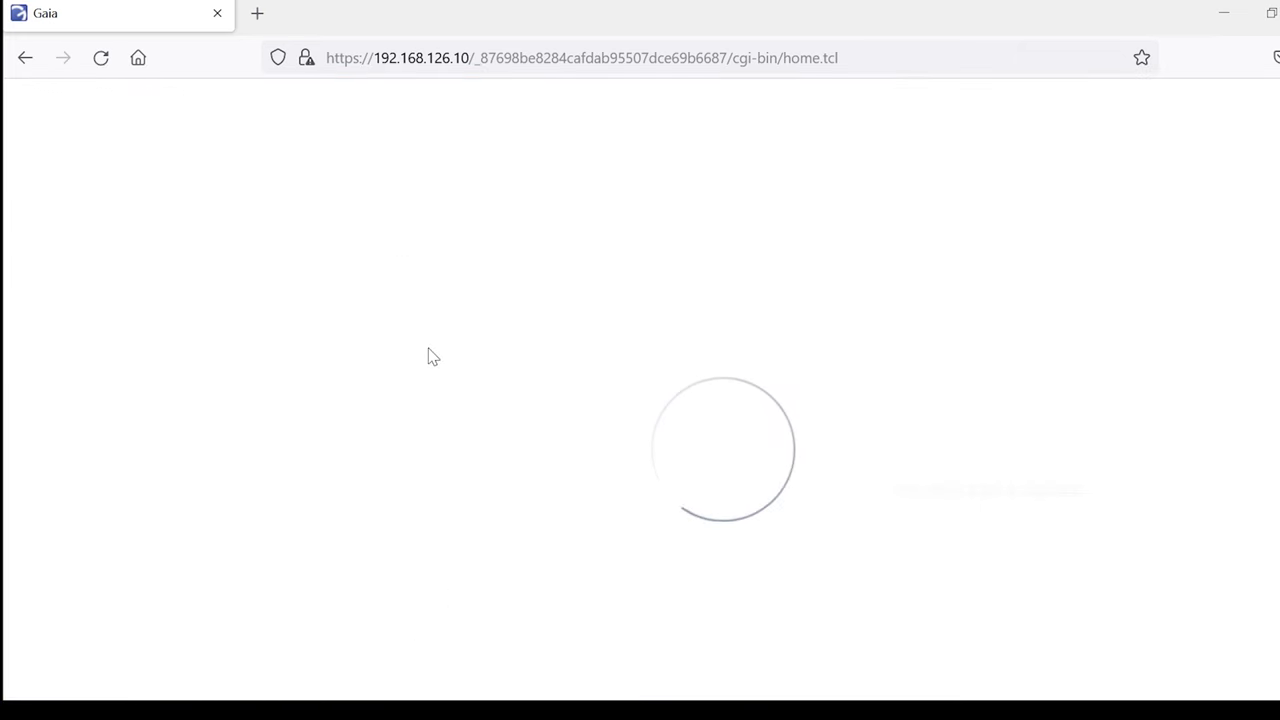
left_click_drag(286, 323, 285, 612)
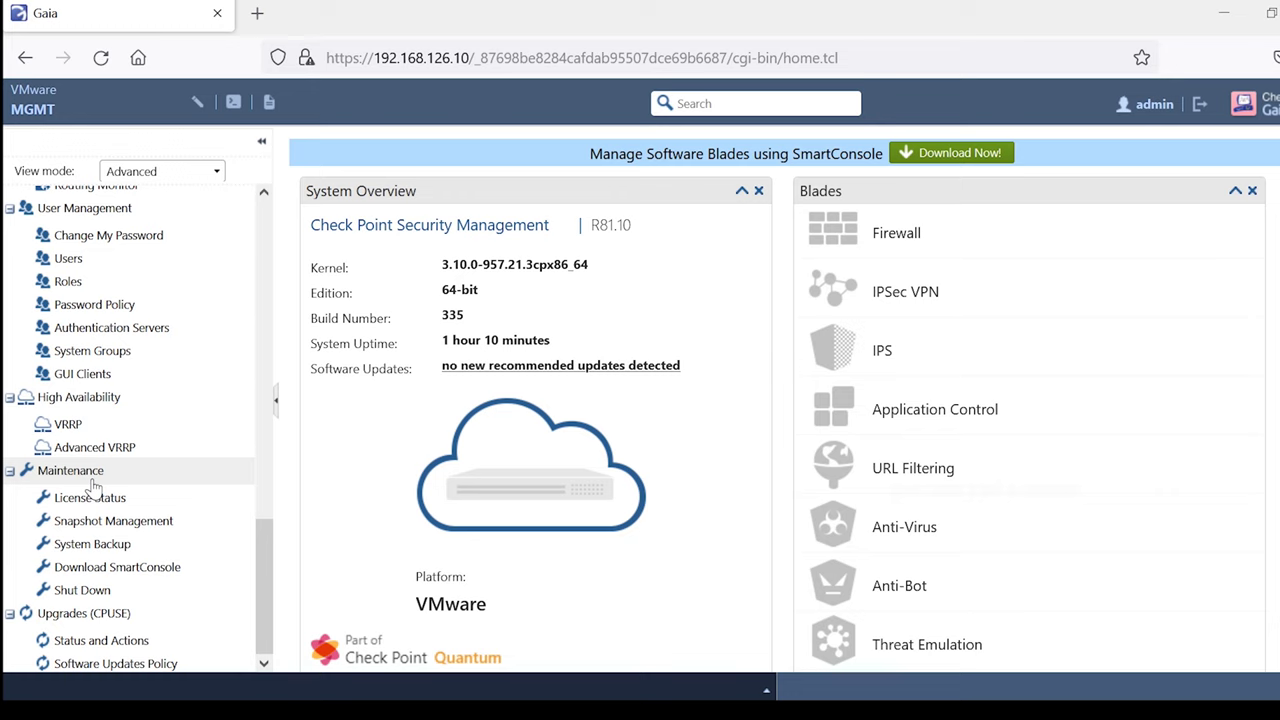
left_click(127, 575)
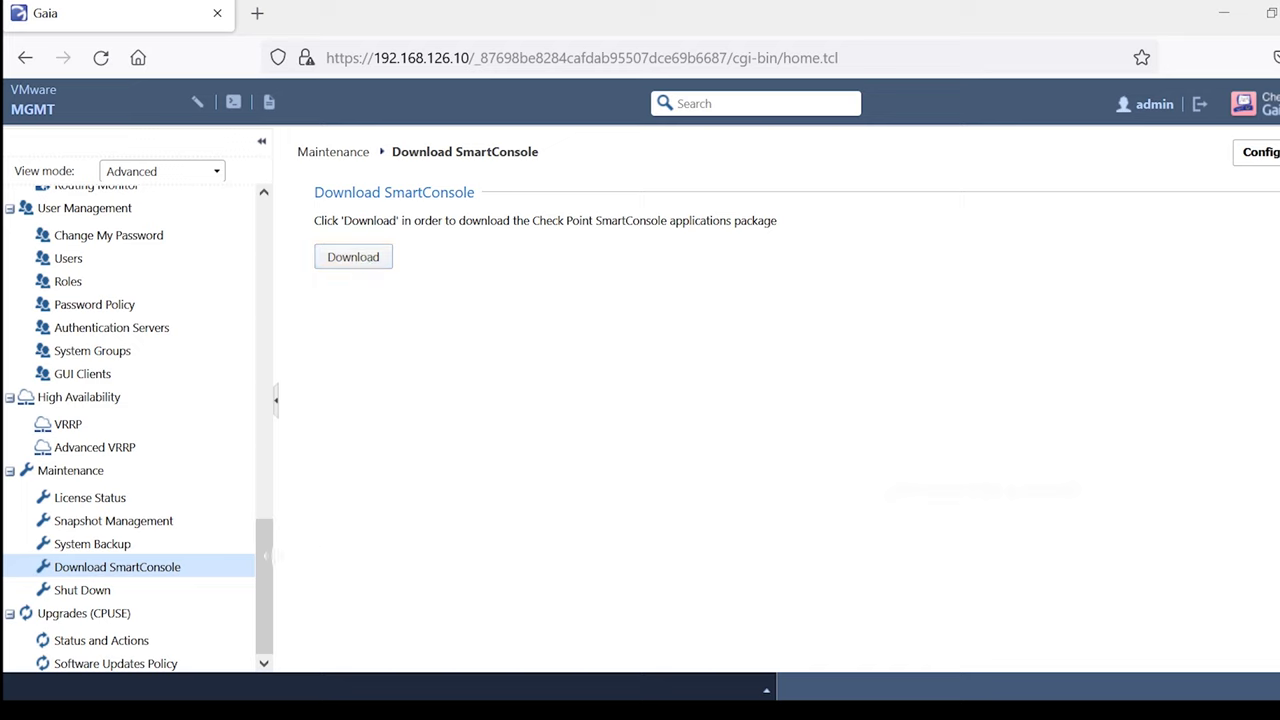
left_click_drag(266, 566, 266, 250)
left_click(97, 200)
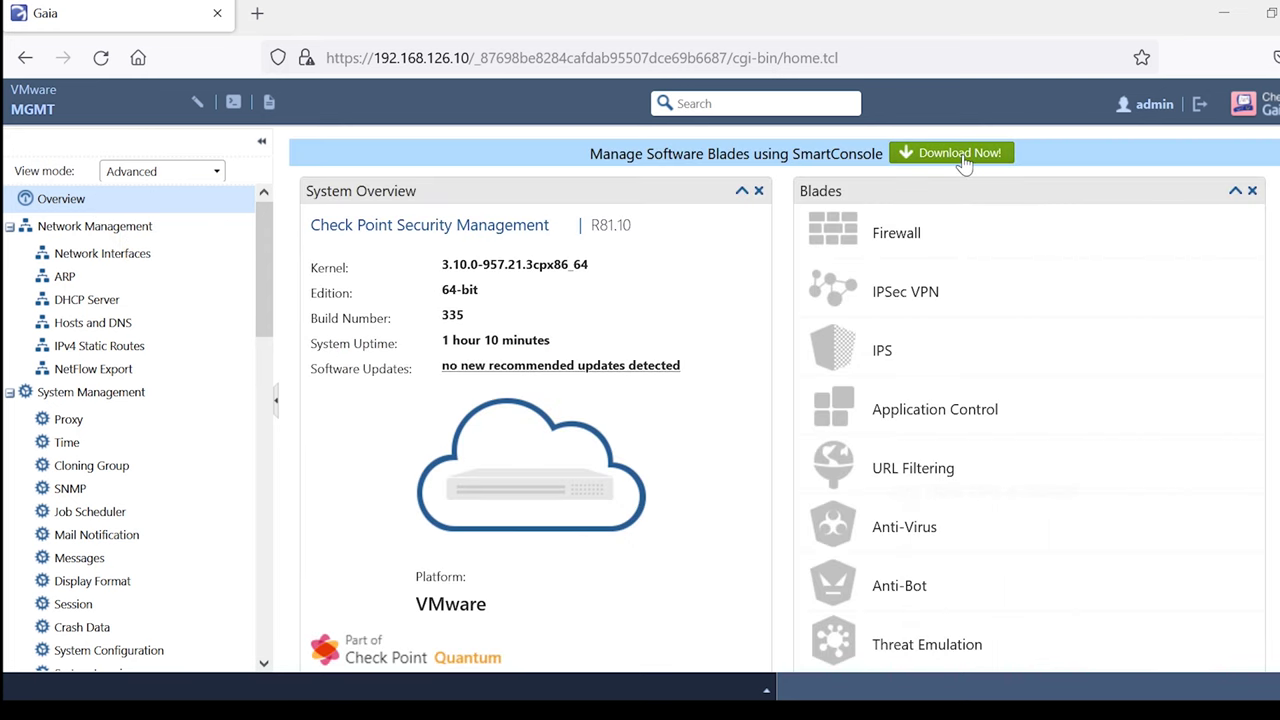
Download SmartConsole.exe, dismiss the connection error, and show all downloads.
left_click(960, 155)
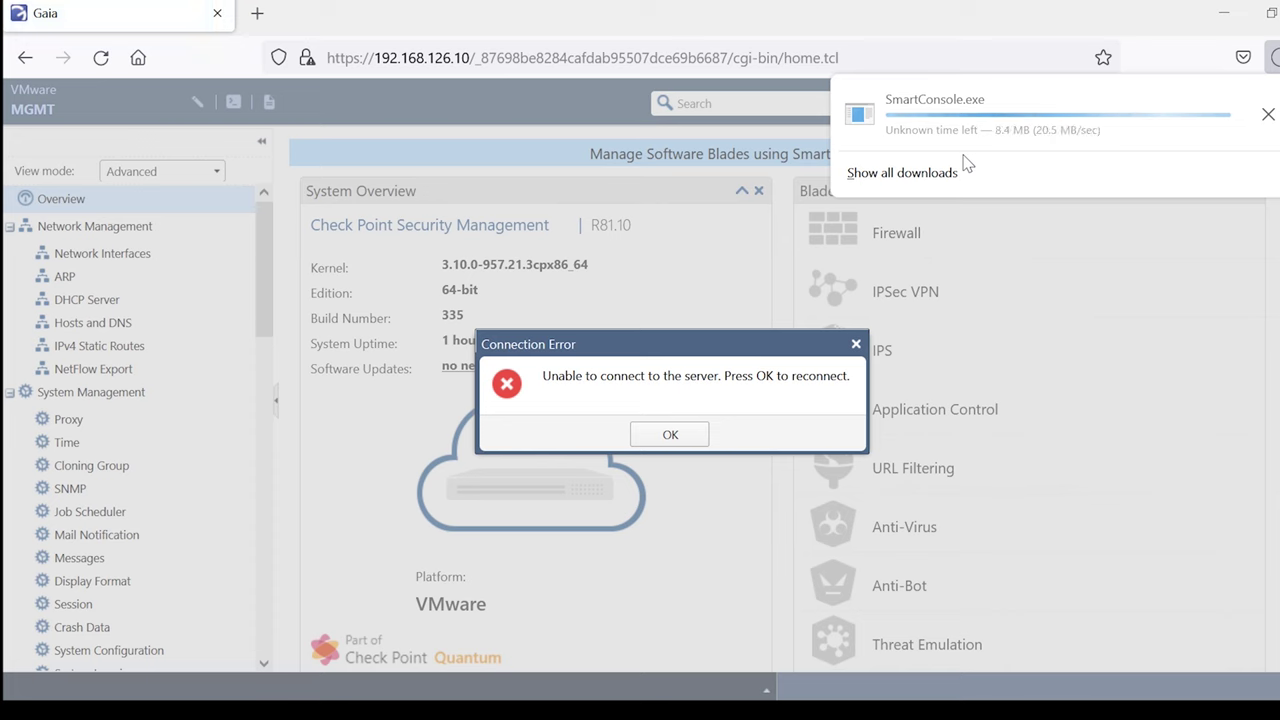
left_click(660, 440)
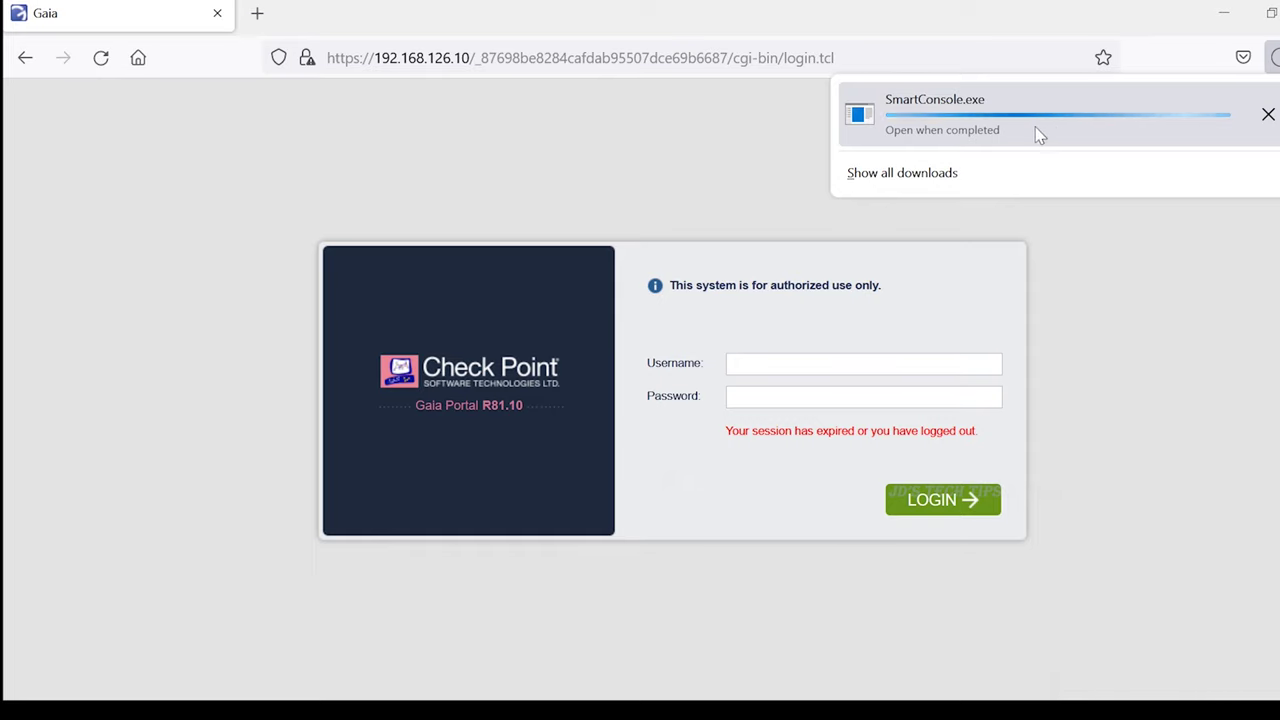
left_click(1003, 182)
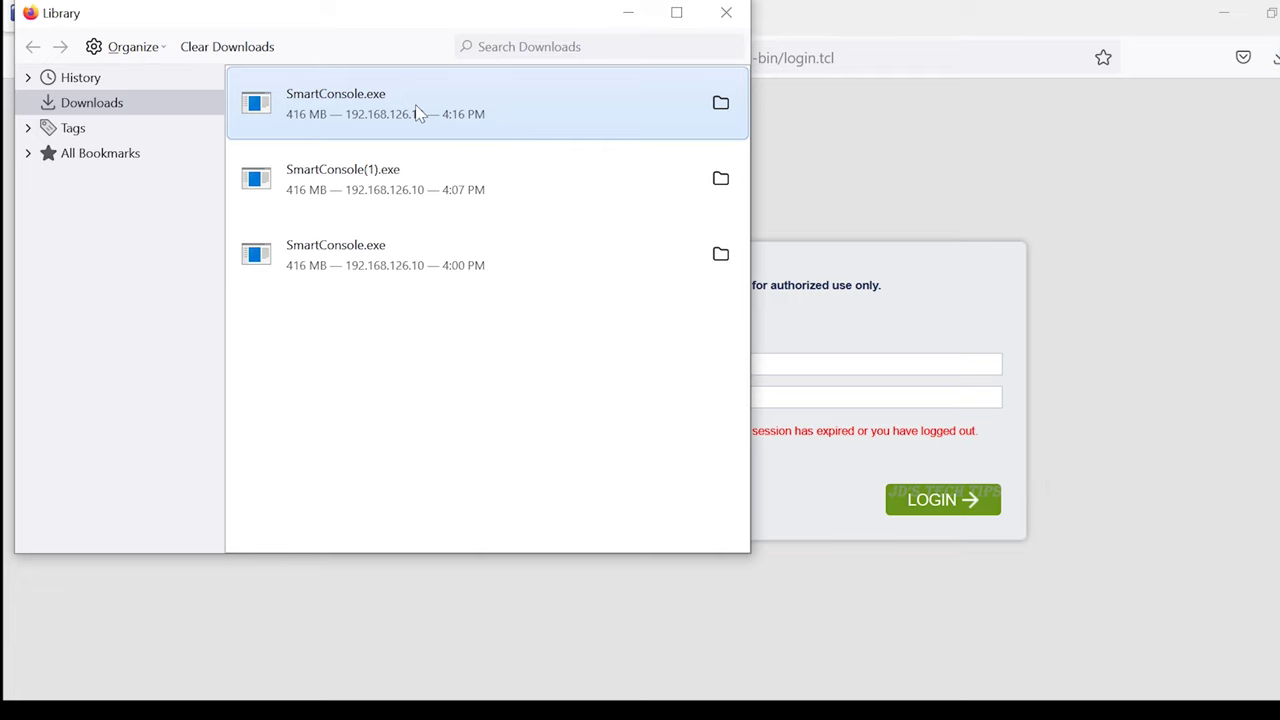
Run the newest SmartConsole.exe download from 4:16 PM.
key("alt+F4")
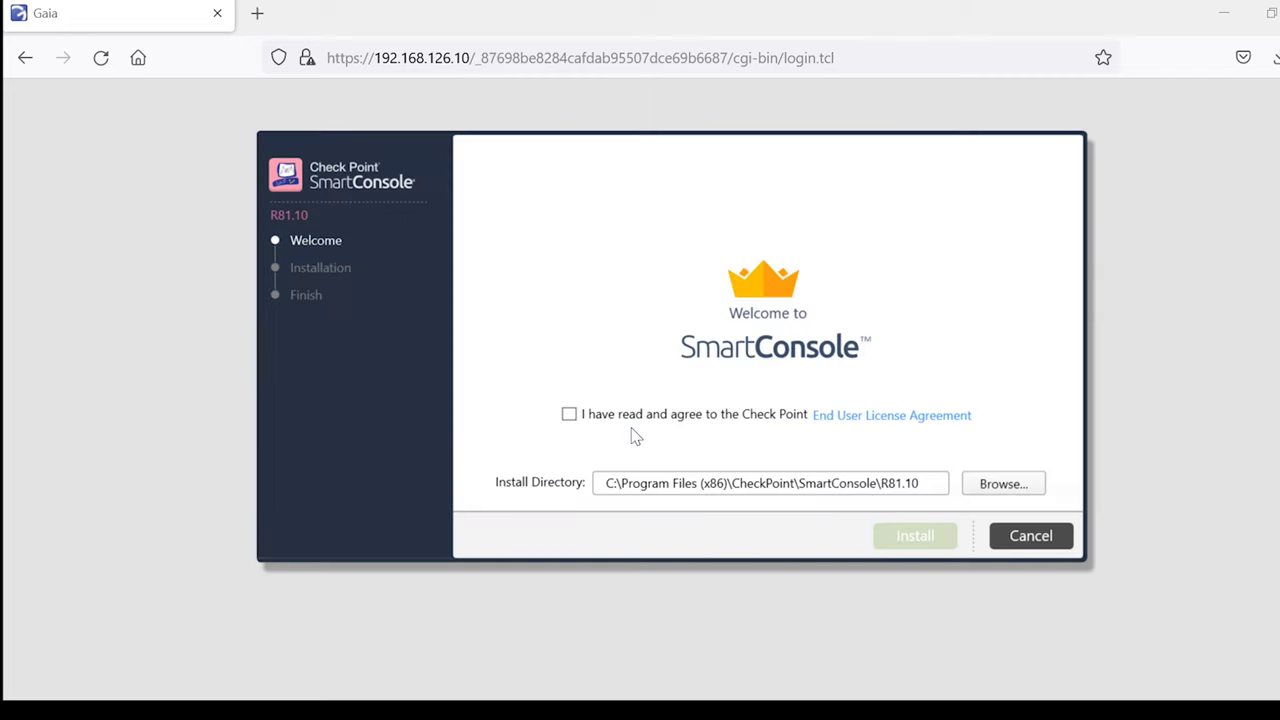
Tick the checkbox agreeing to the Check Point End User License Agreement.
left_click(569, 414)
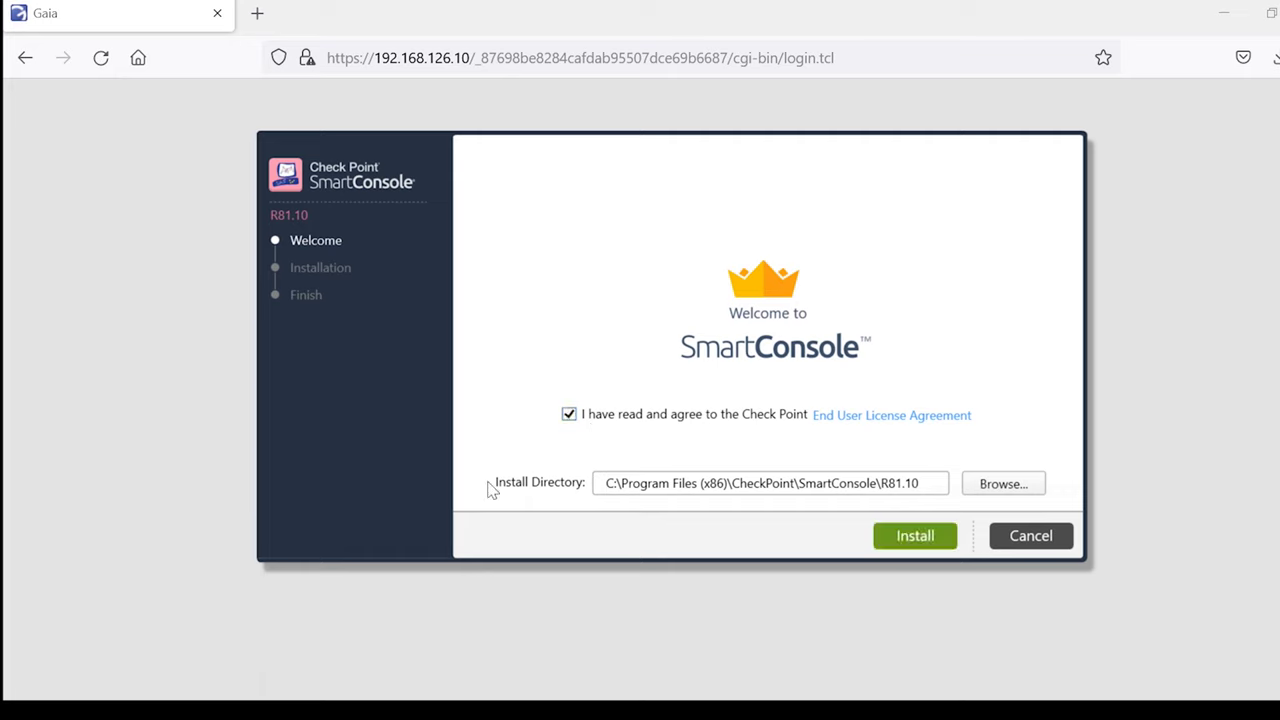
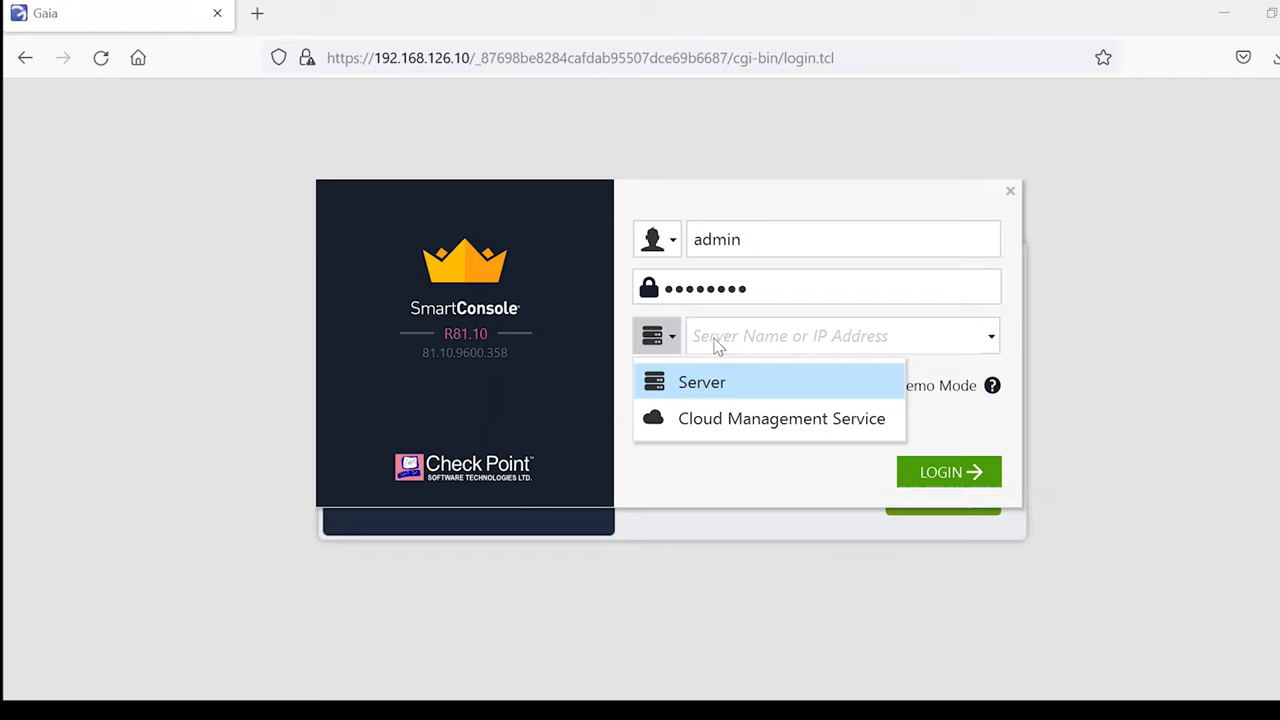
Log in with connection type Server to management server 192.168.126.10.
left_click(705, 382)
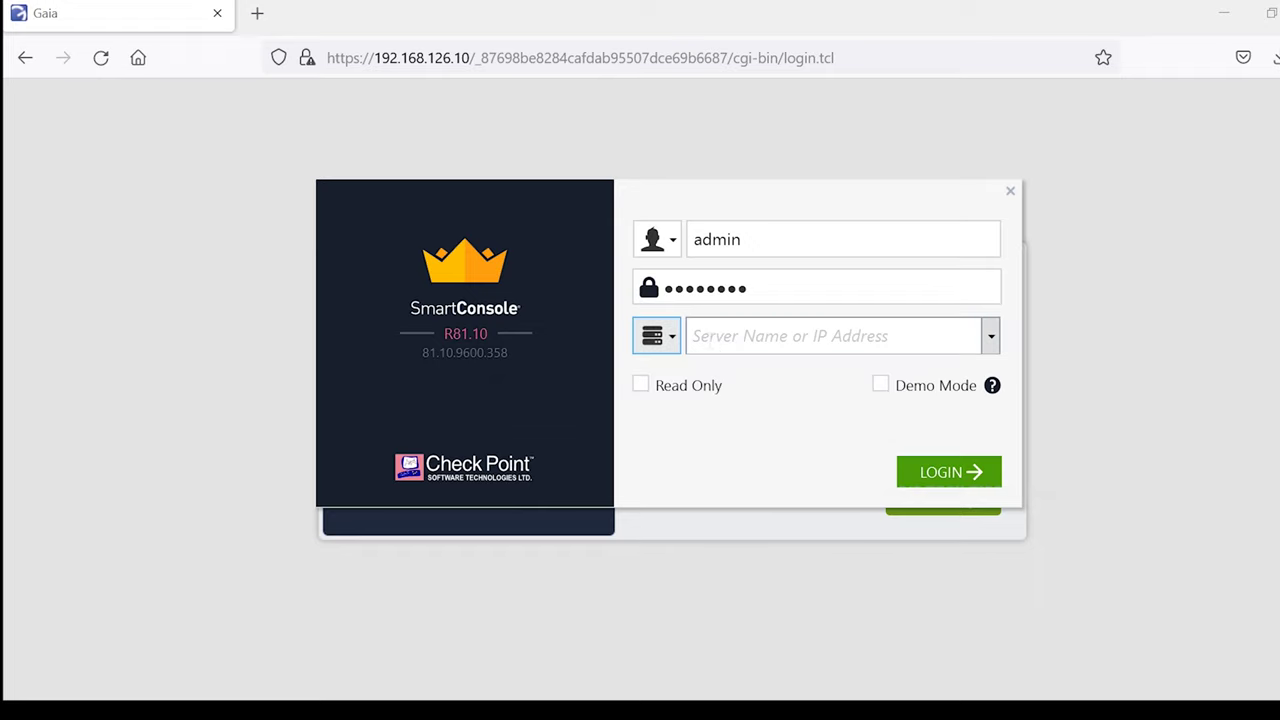
left_click(692, 336)
type("192")
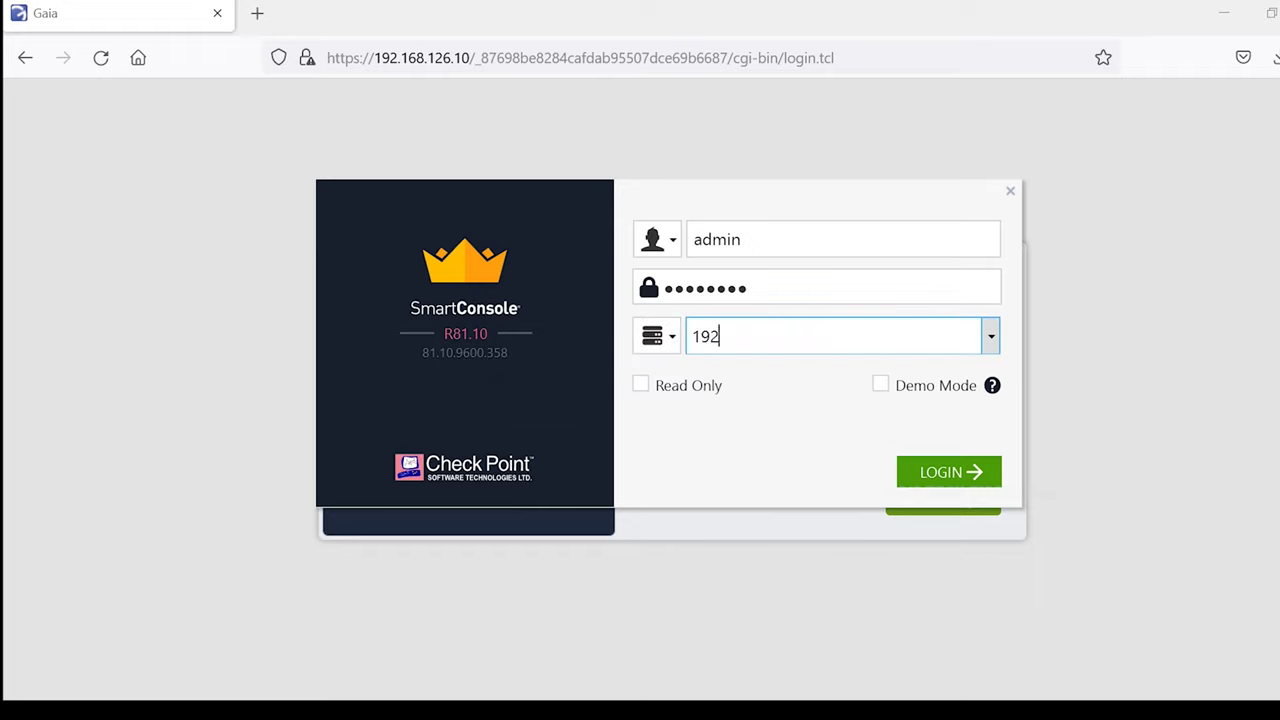
type(".168.126.10")
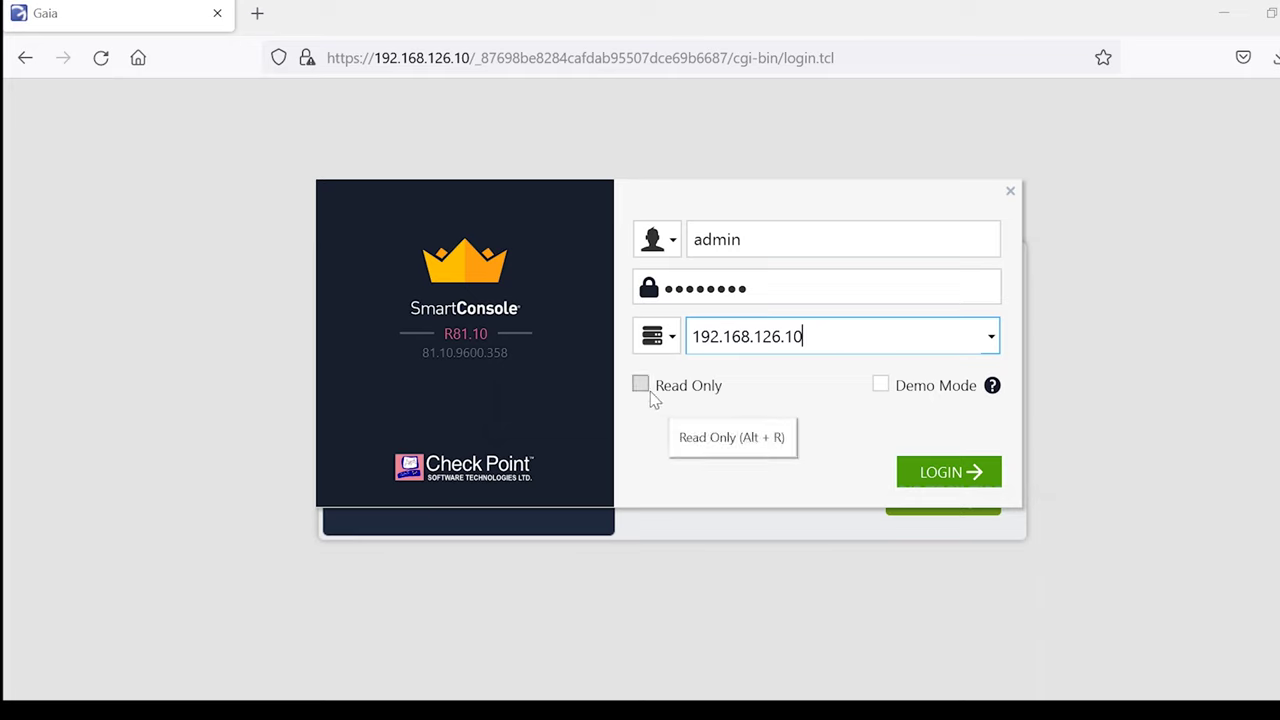
left_click(945, 474)
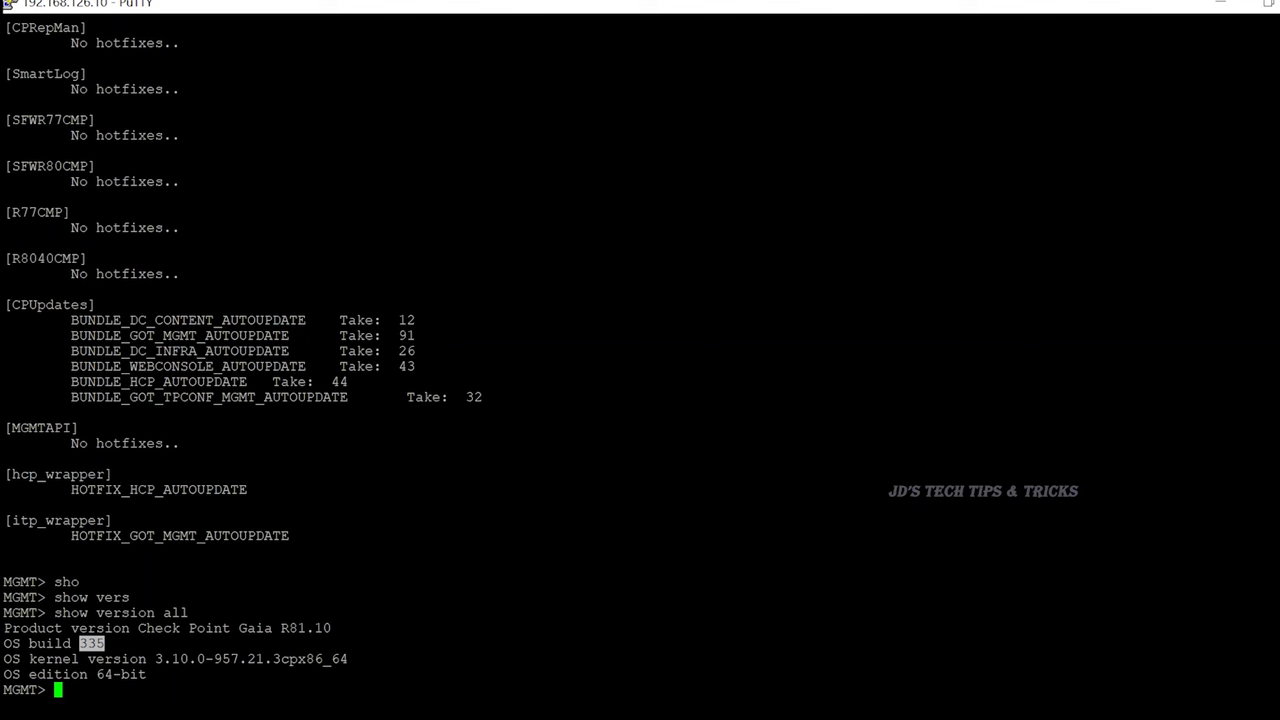
Run 'api status' in PuTTY and highlight the API, CPM, FWM and APACHE process rows.
left_click(803, 712)
type("api stat")
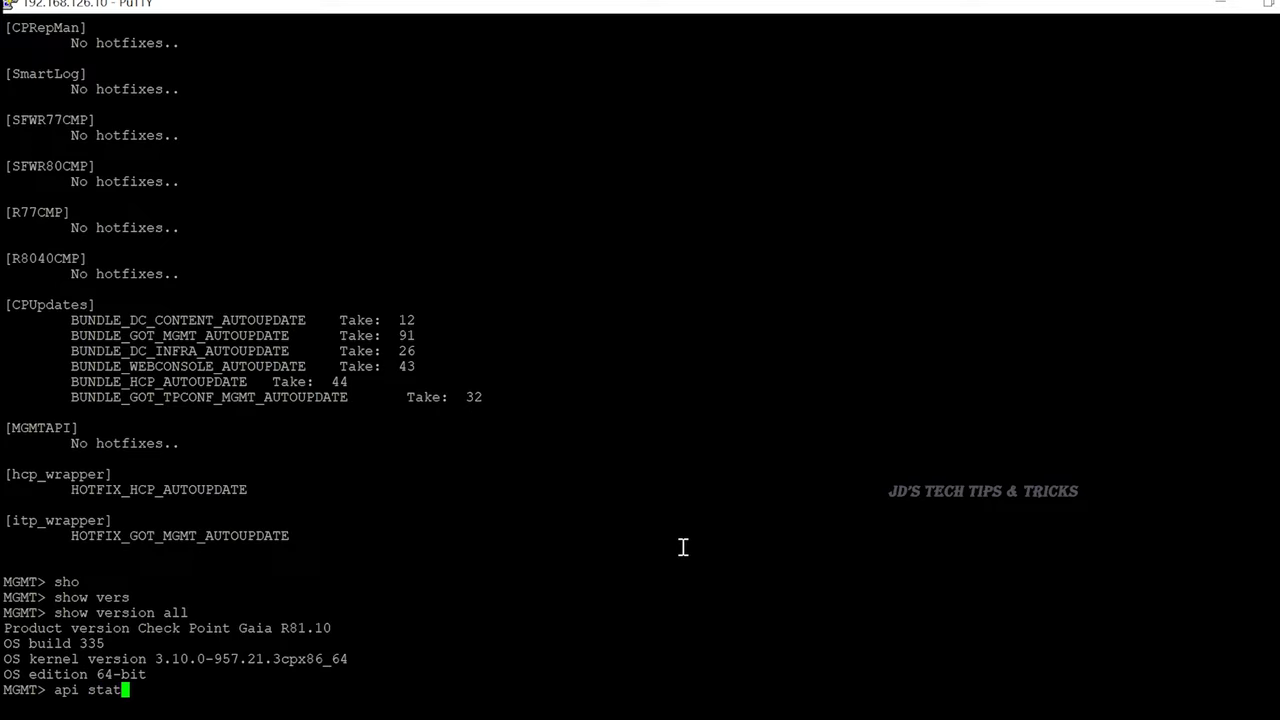
key("Return")
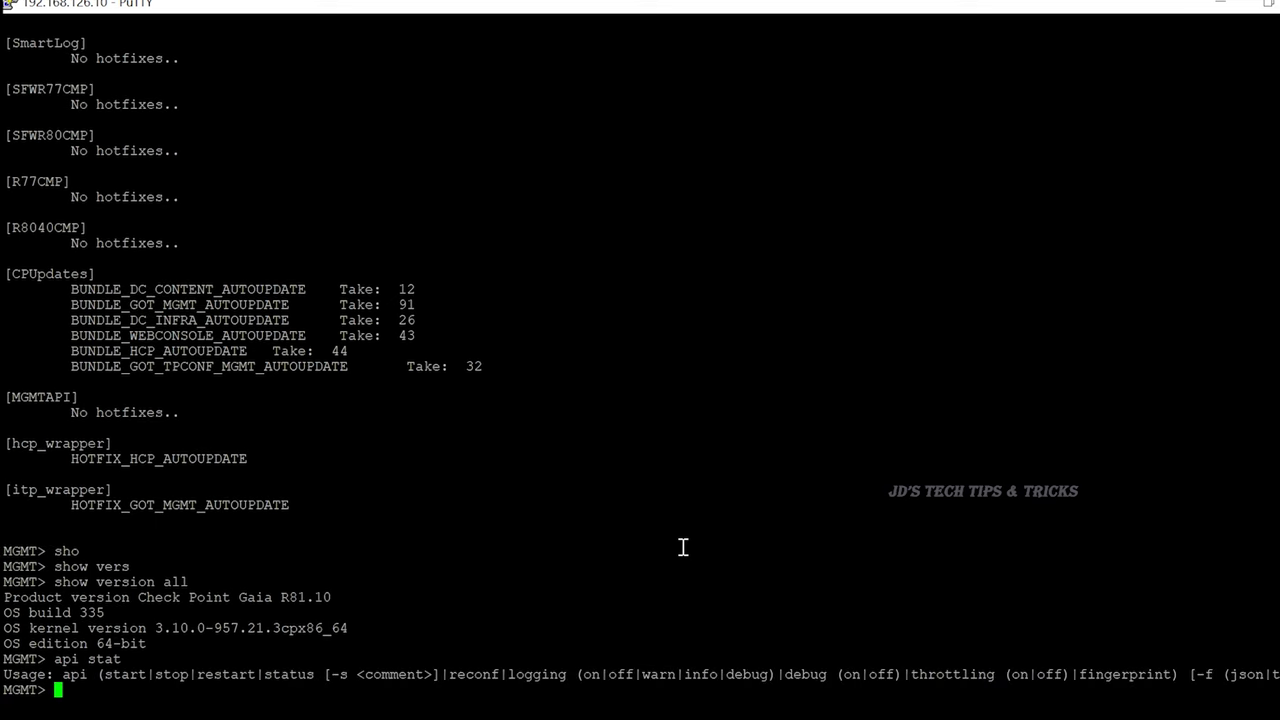
key("Up")
type("us")
key("Return")
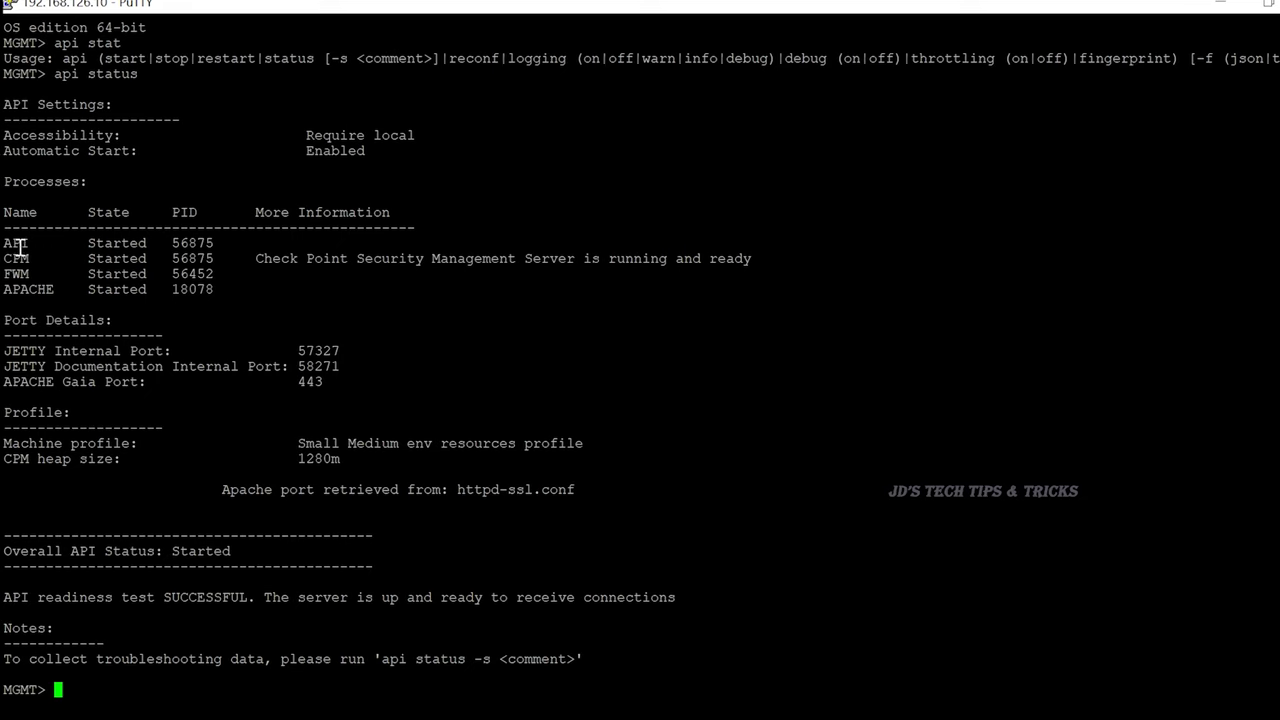
left_click_drag(5, 243, 254, 291)
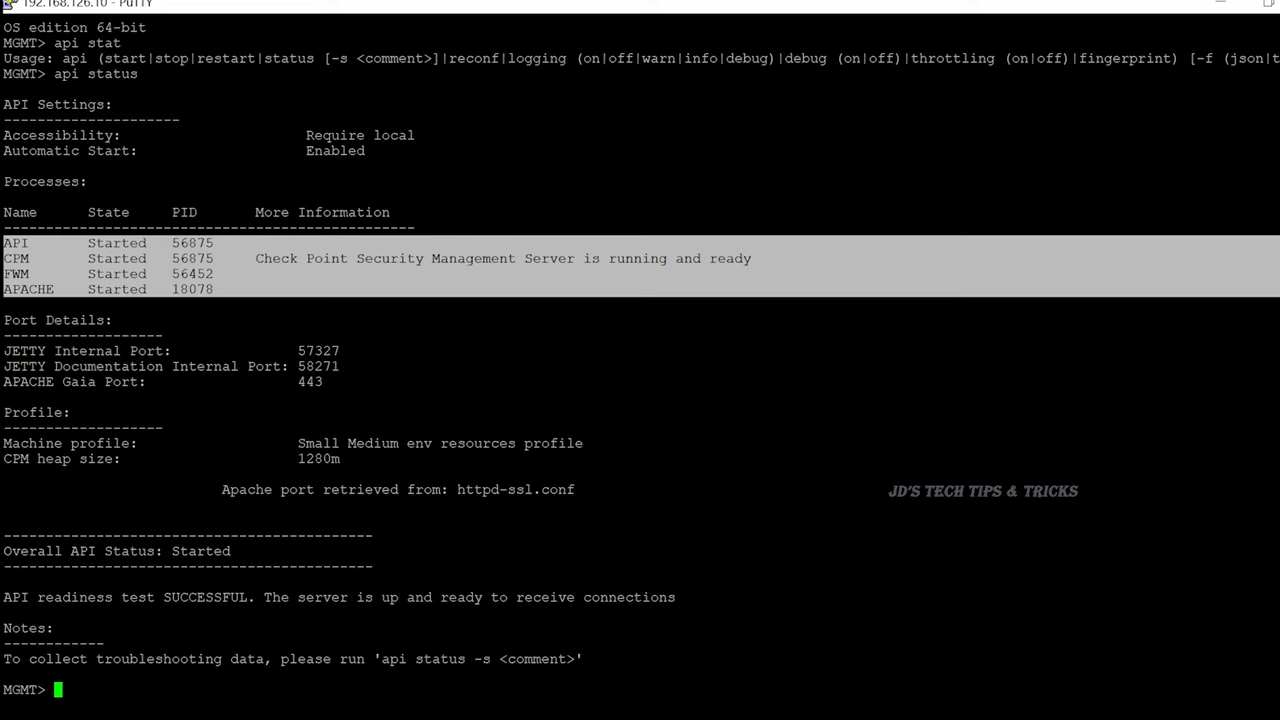
Review SmartConsole's first-connection fingerprint for 192.168.126.10, then return to the PuTTY session.
mouse_move(856, 719)
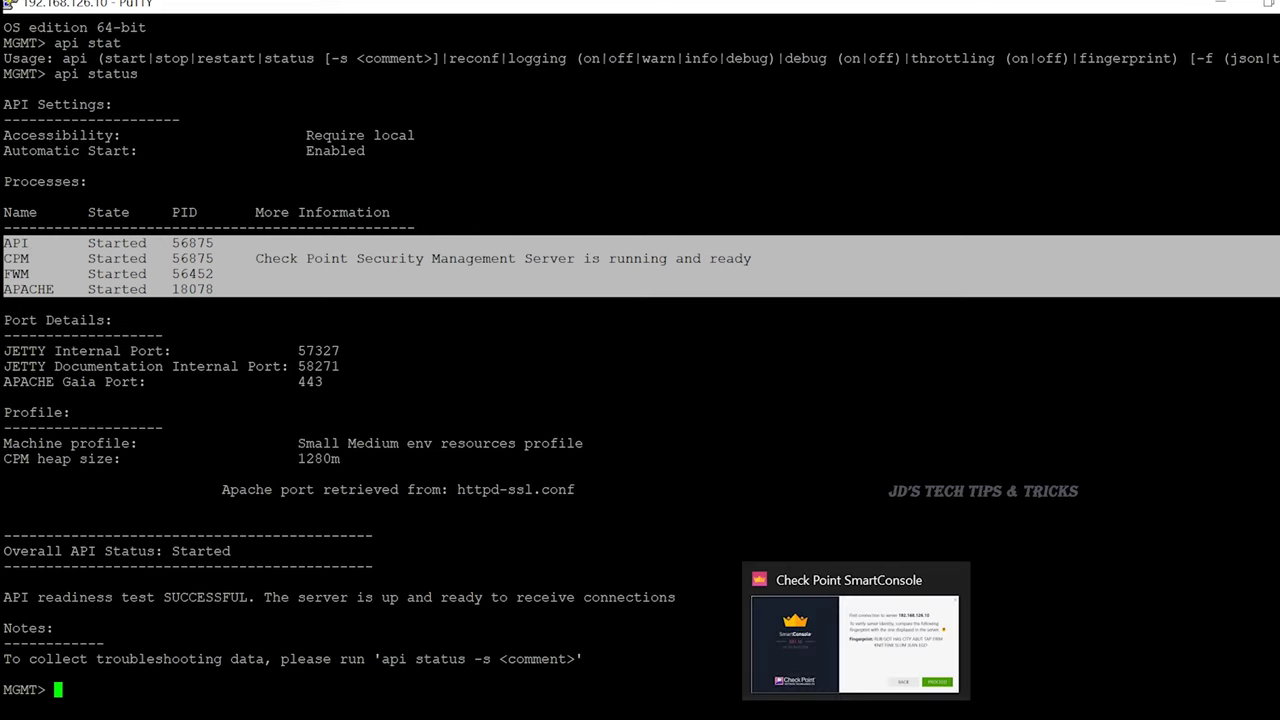
left_click(854, 642)
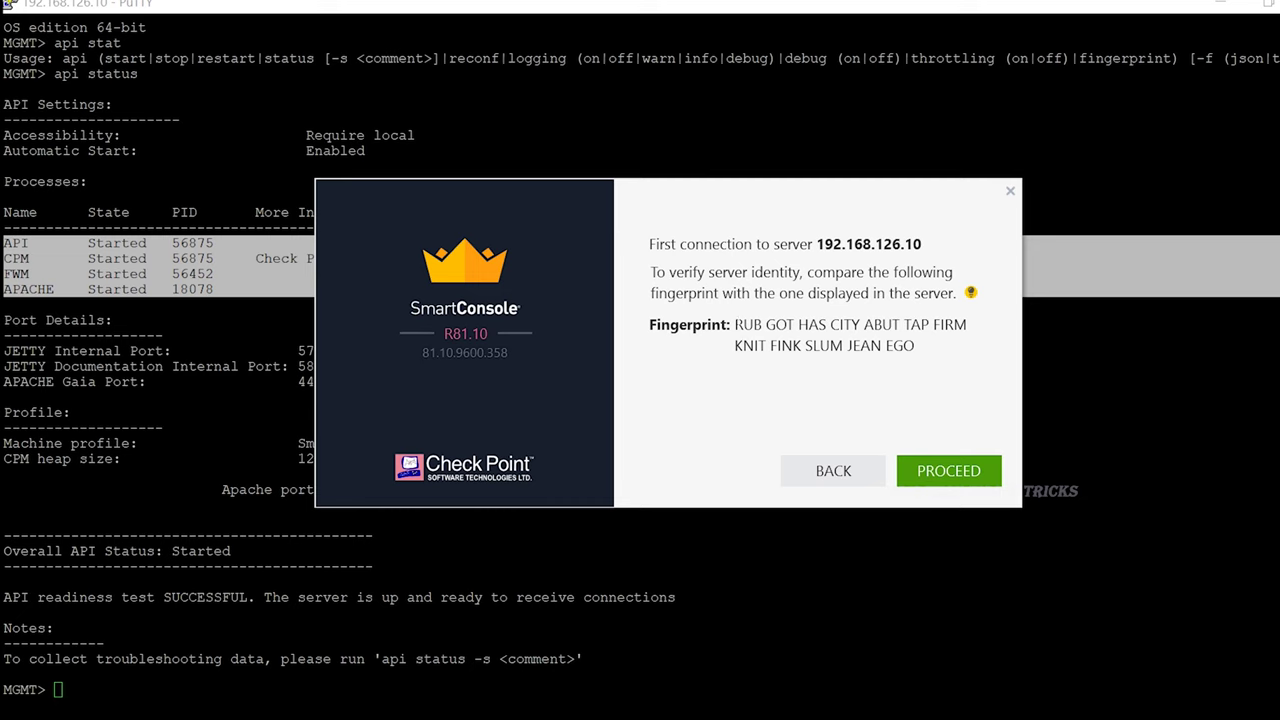
left_click_drag(734, 324, 873, 326)
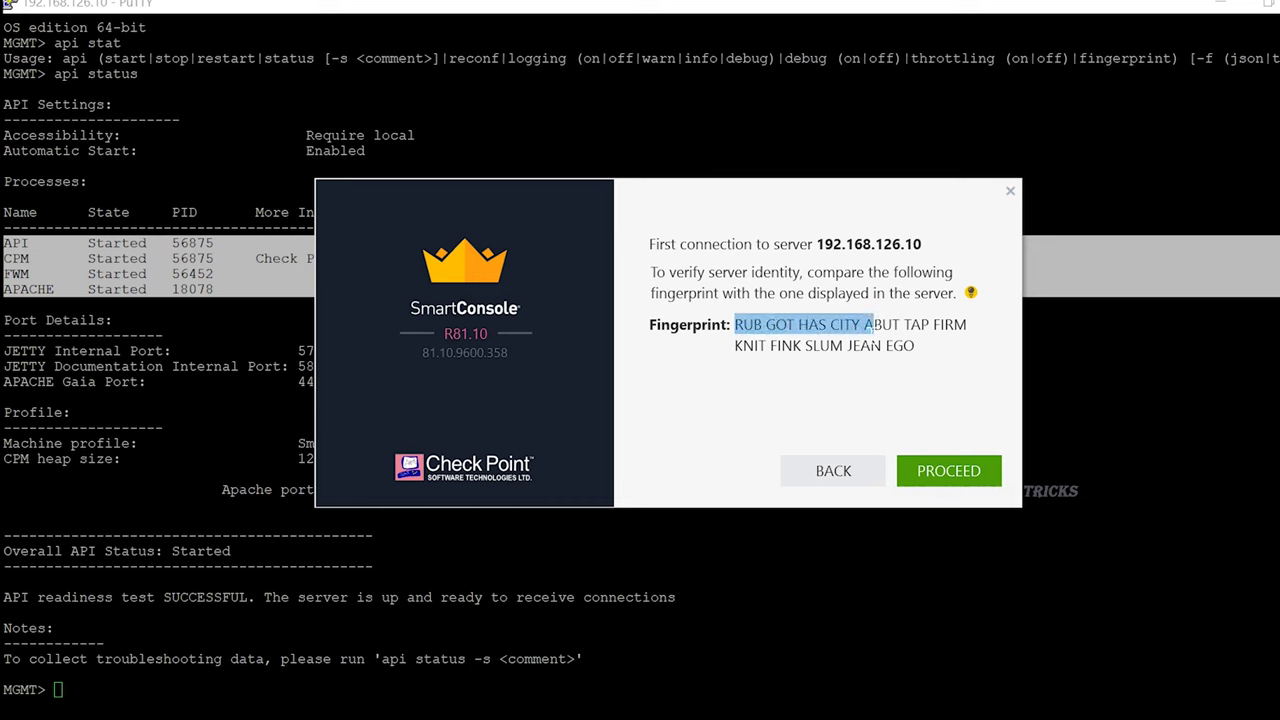
left_click(748, 326)
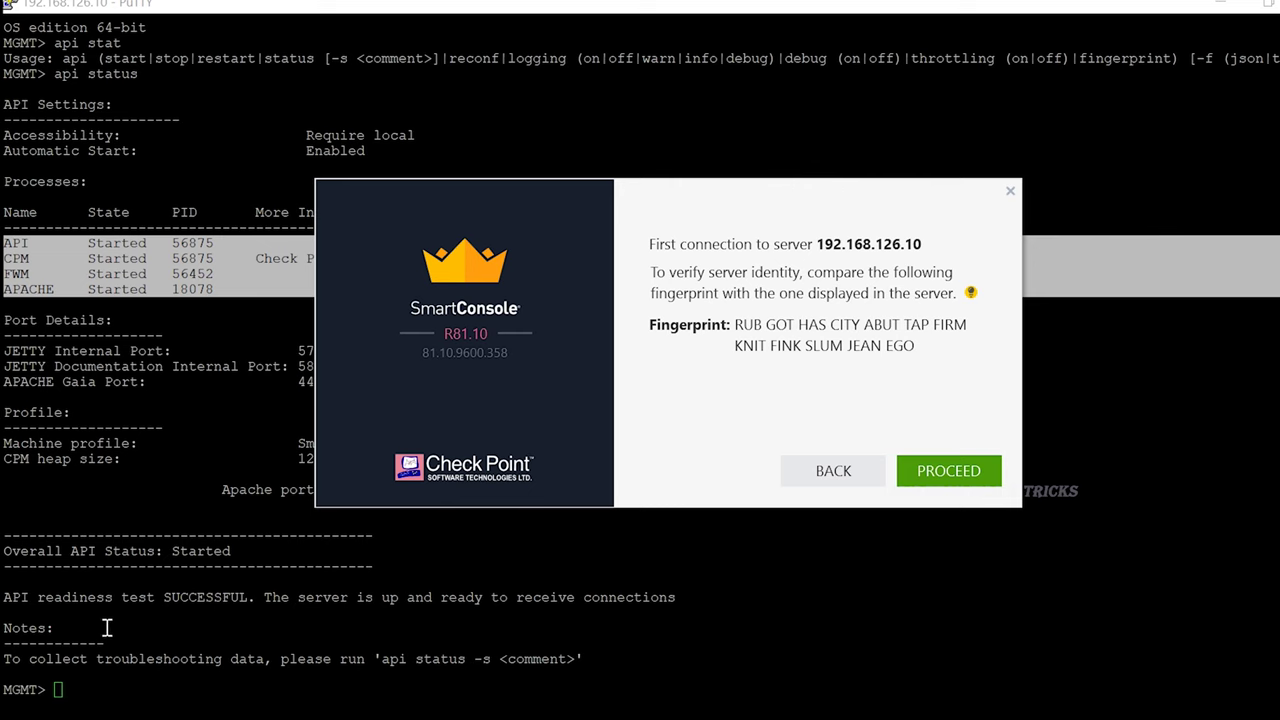
left_click(157, 642)
Run cpconfig and choose option 7 to display the server's certificate fingerprint.
type("cpconfig")
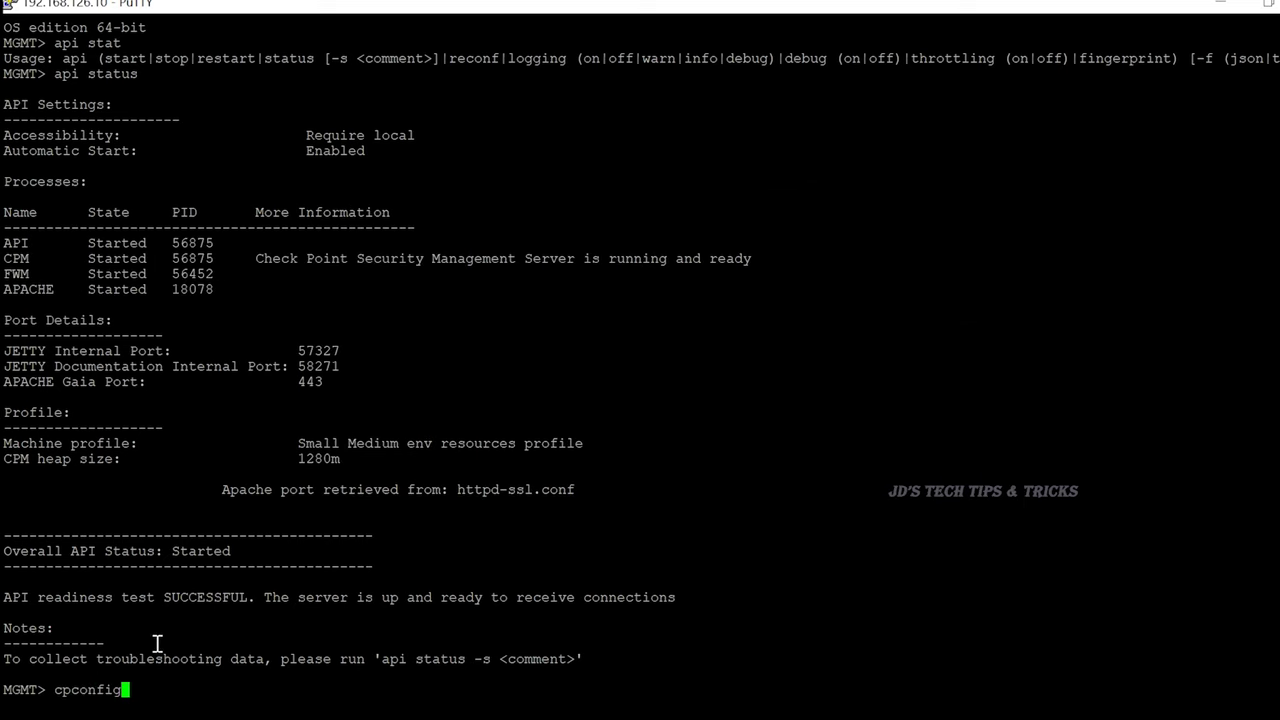
key("Return")
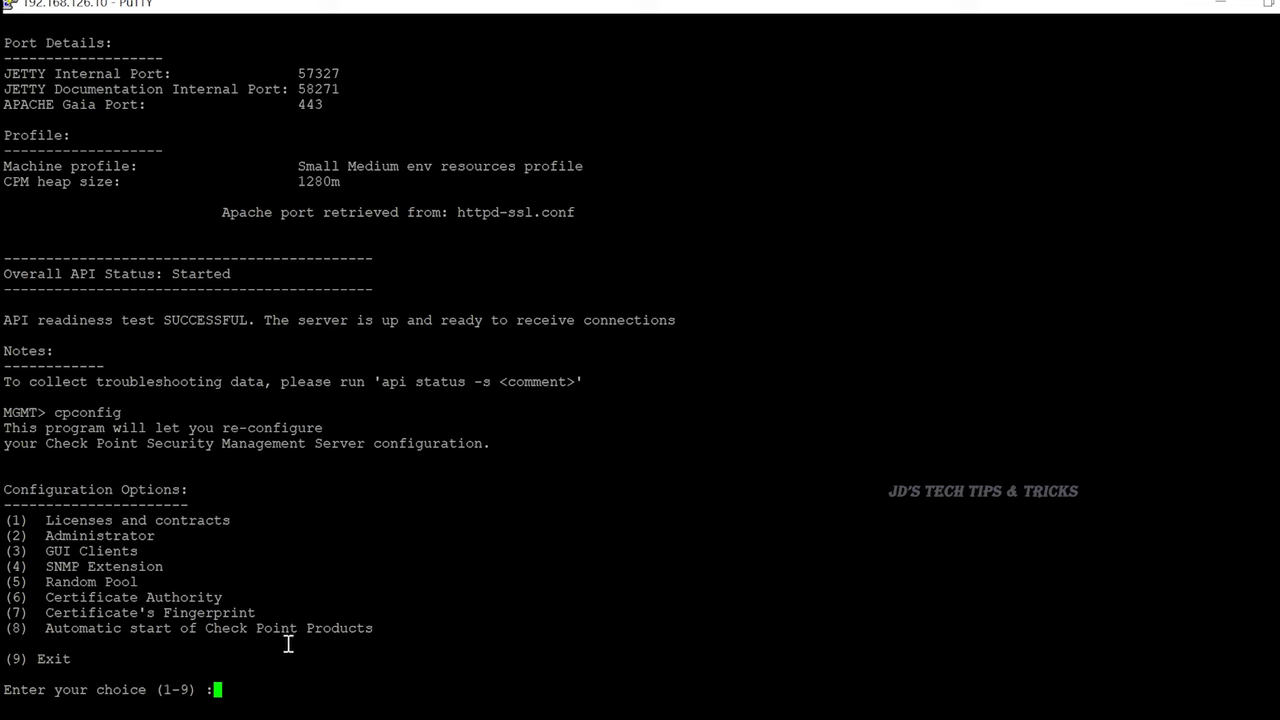
type("7")
left_click_drag(44, 618, 255, 612)
left_click(278, 642)
key("Return")
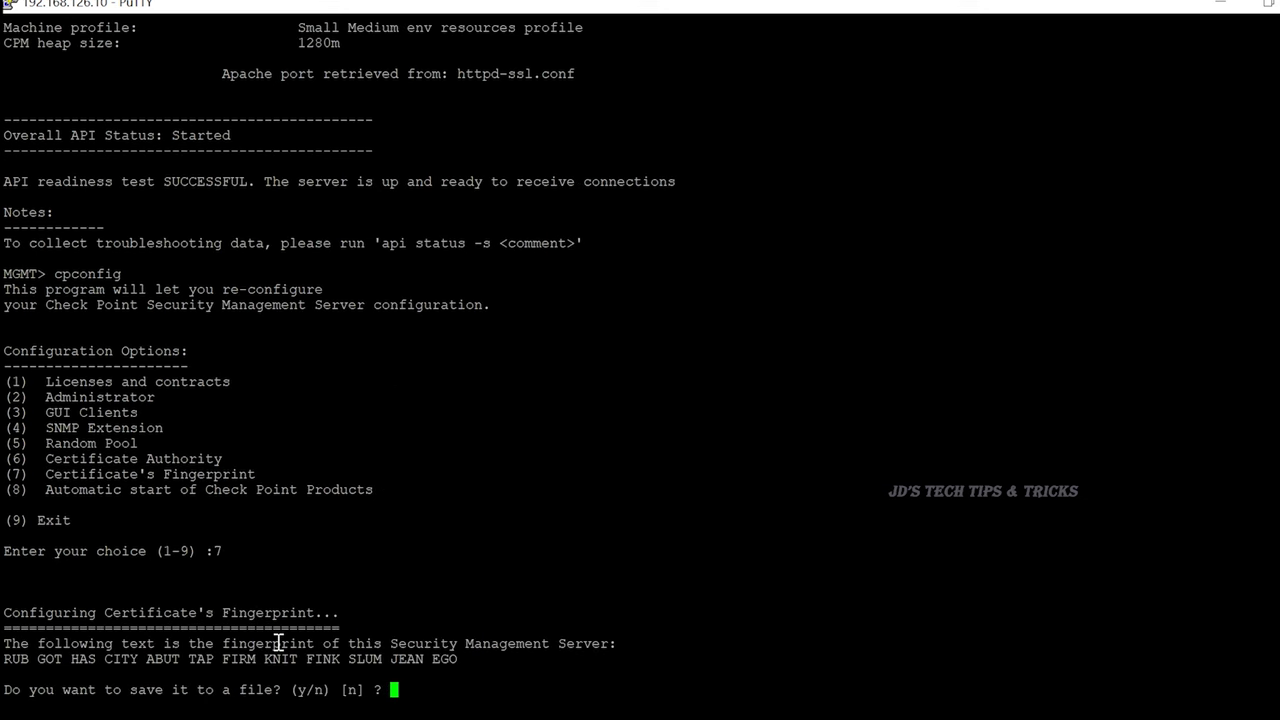
left_click_drag(6, 660, 462, 659)
Match it against SmartConsole's fingerprint, answer n to saving, and exit cpconfig with 9.
key("alt+Tab")
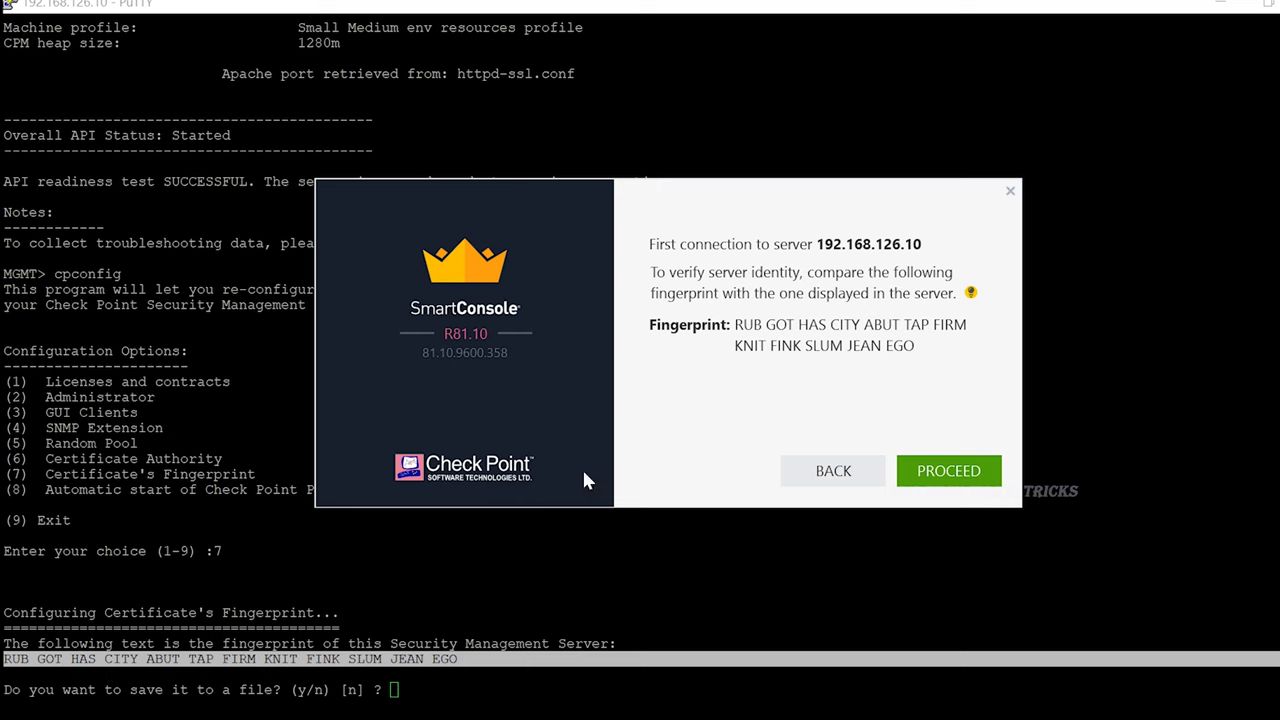
left_click(522, 597)
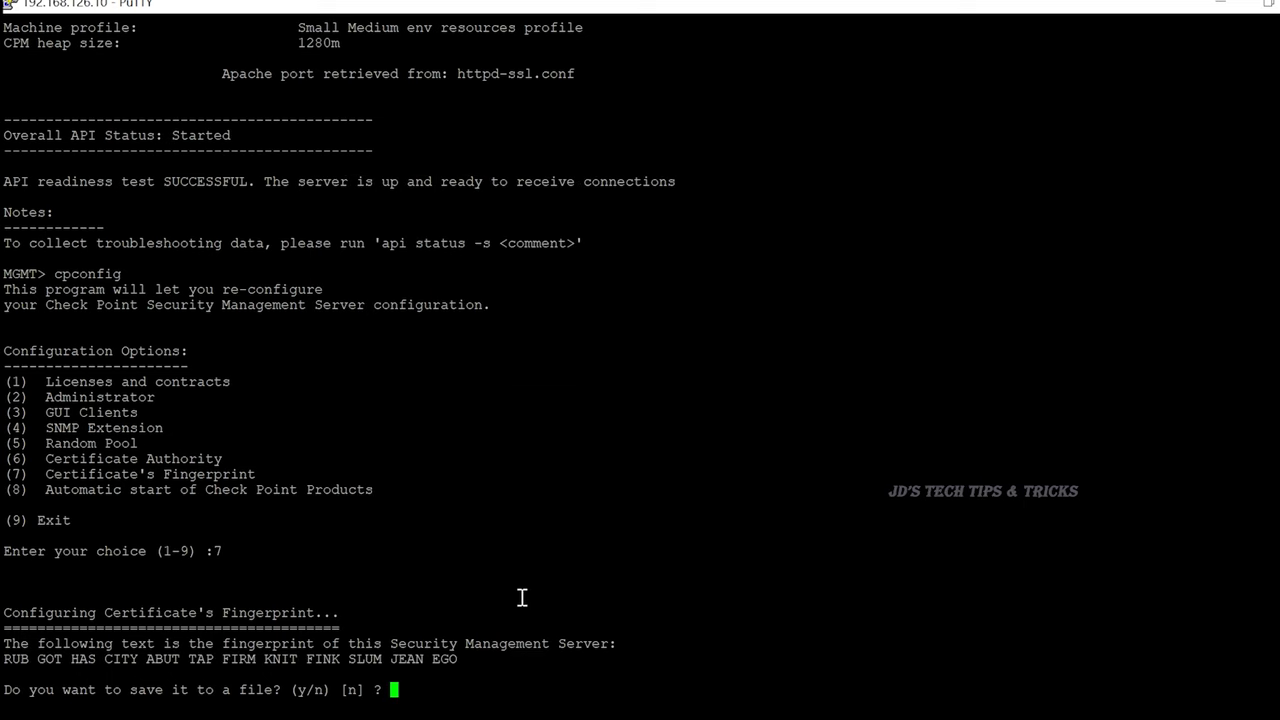
type("n")
key("Return")
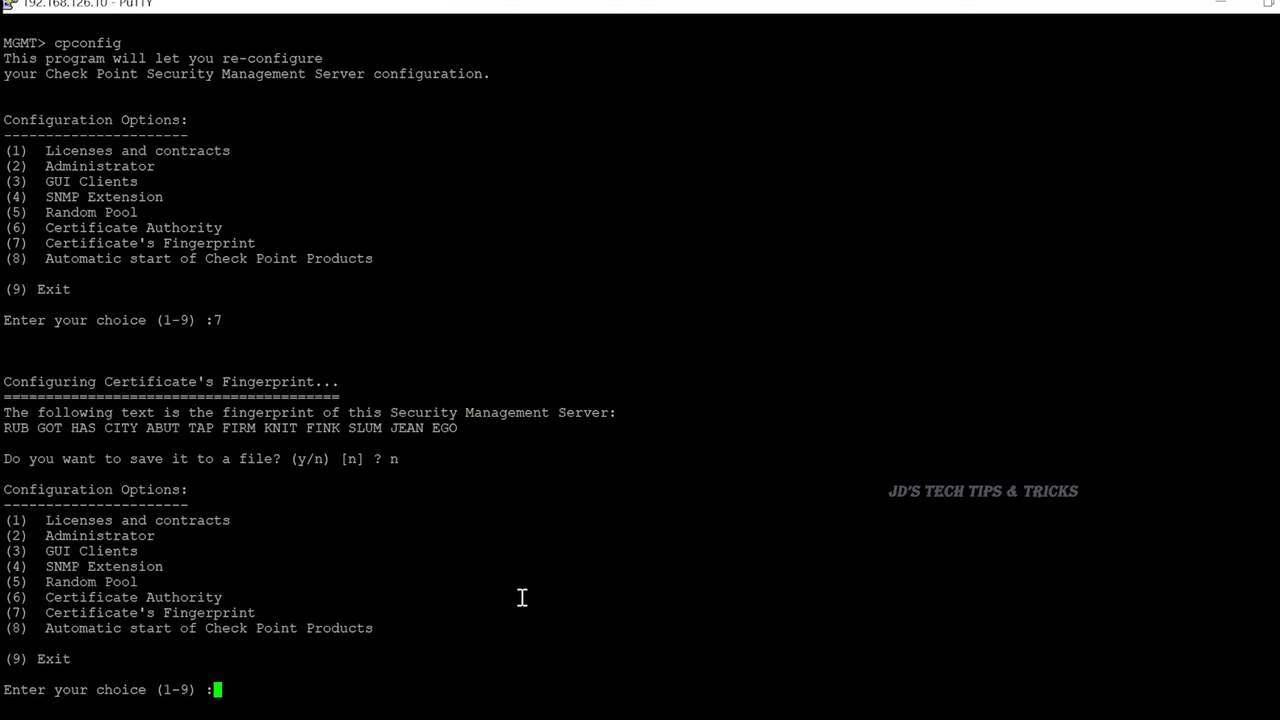
type("9")
key("Return")
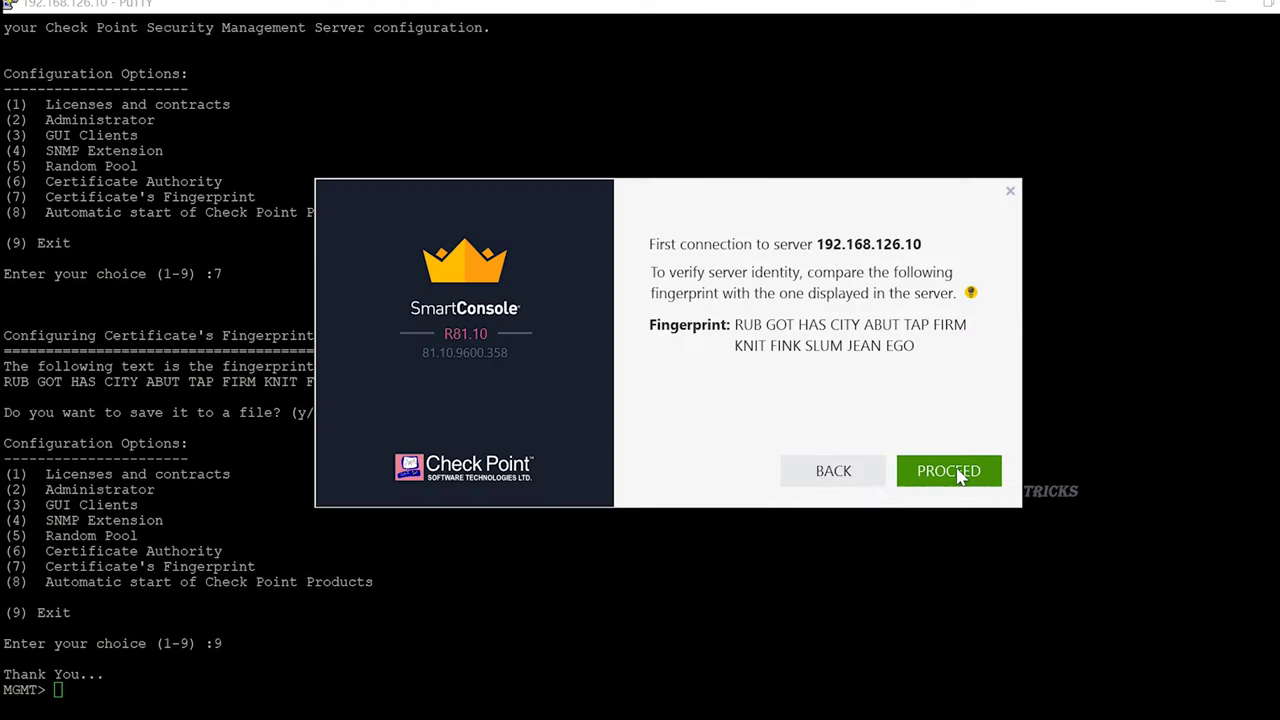
Accept the 192.168.126.10 fingerprint with PROCEED to connect.
left_click(955, 470)
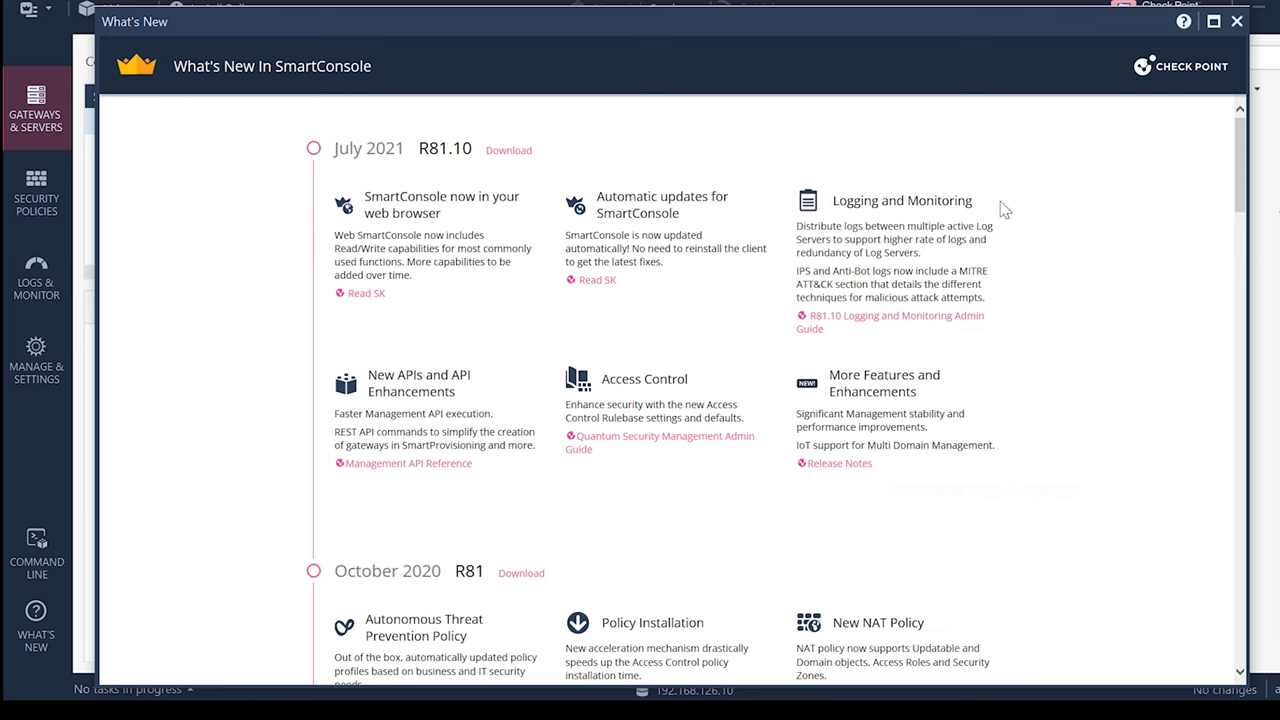
Dismiss What's New and display Gateways & Servers showing the MGMT server.
left_click(1237, 21)
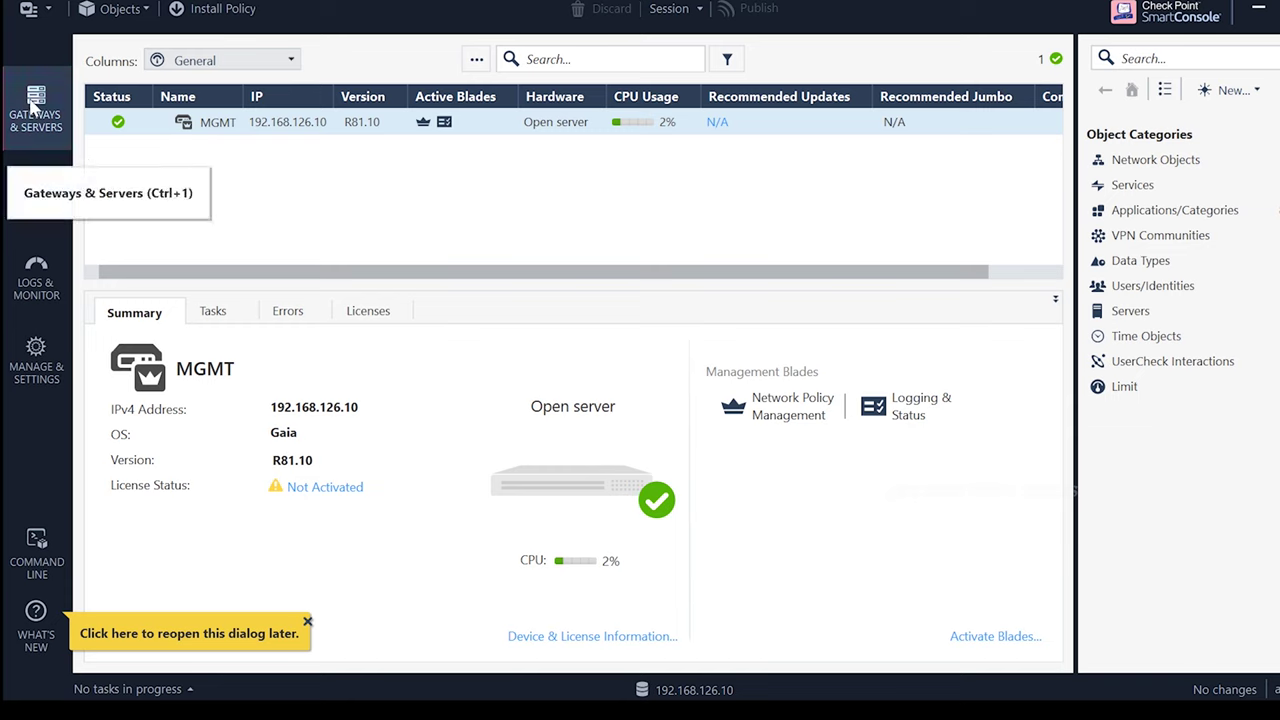
left_click(42, 139)
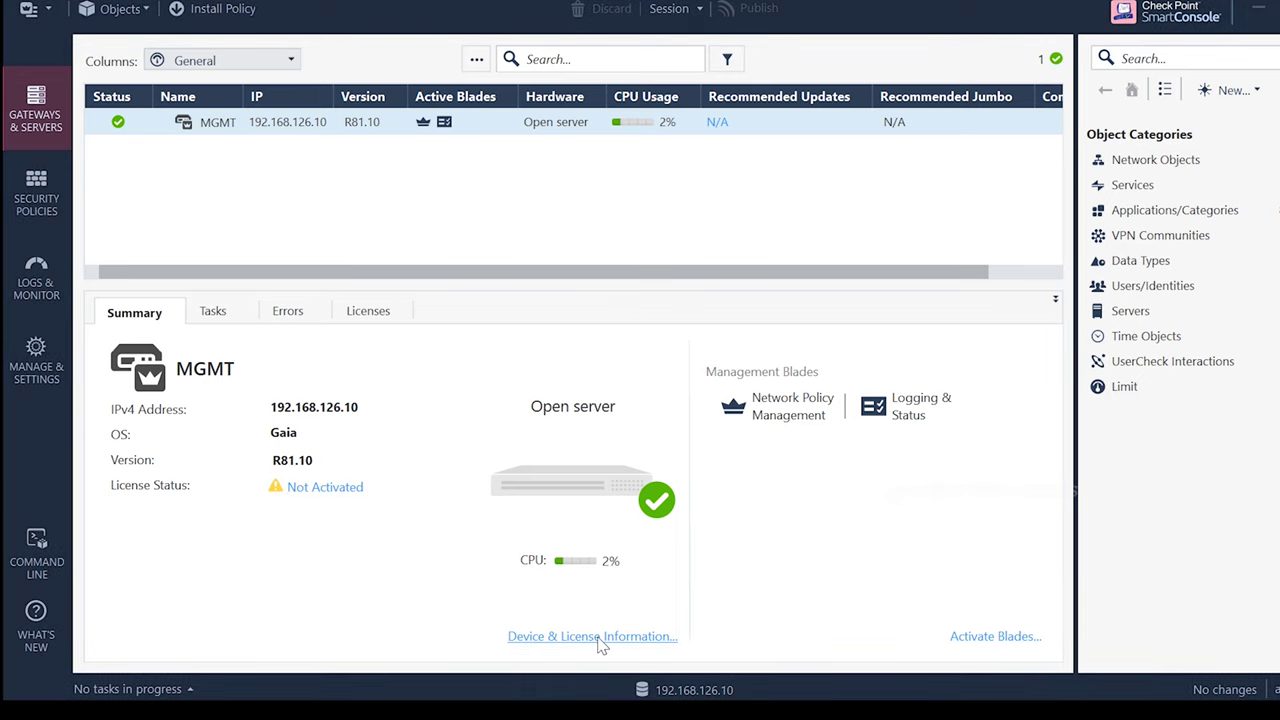
left_click(600, 637)
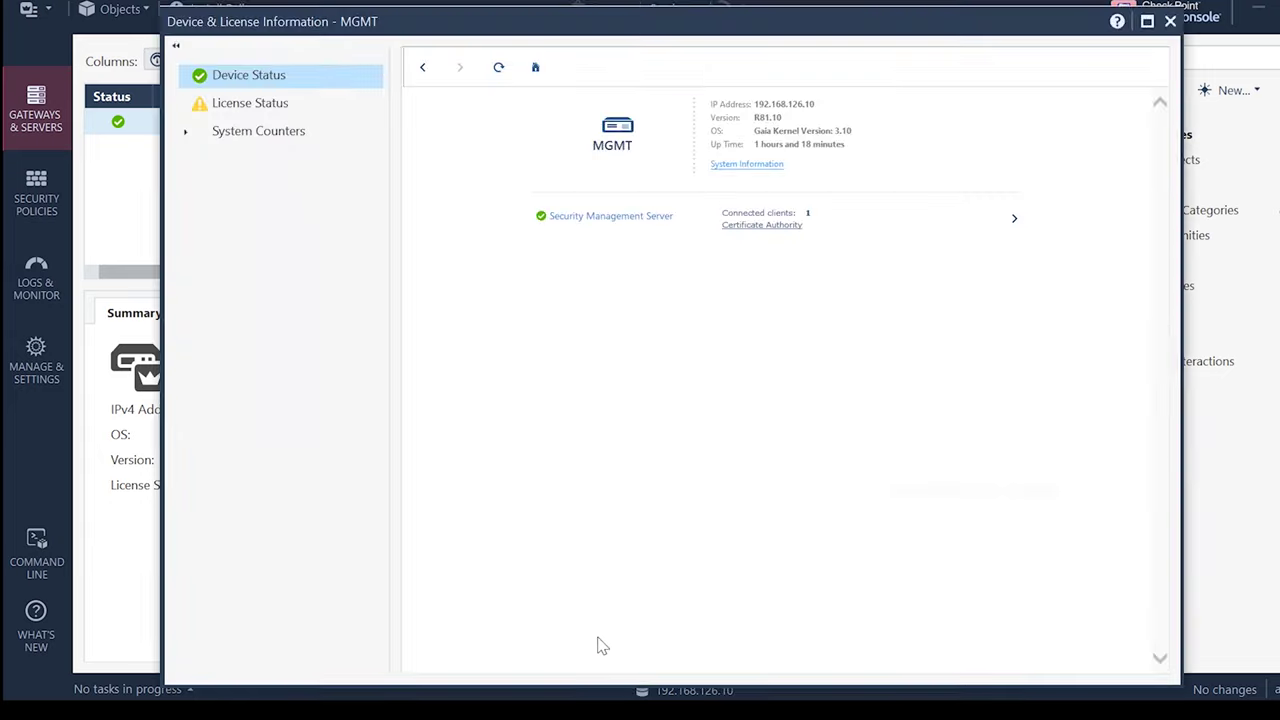
left_click(279, 113)
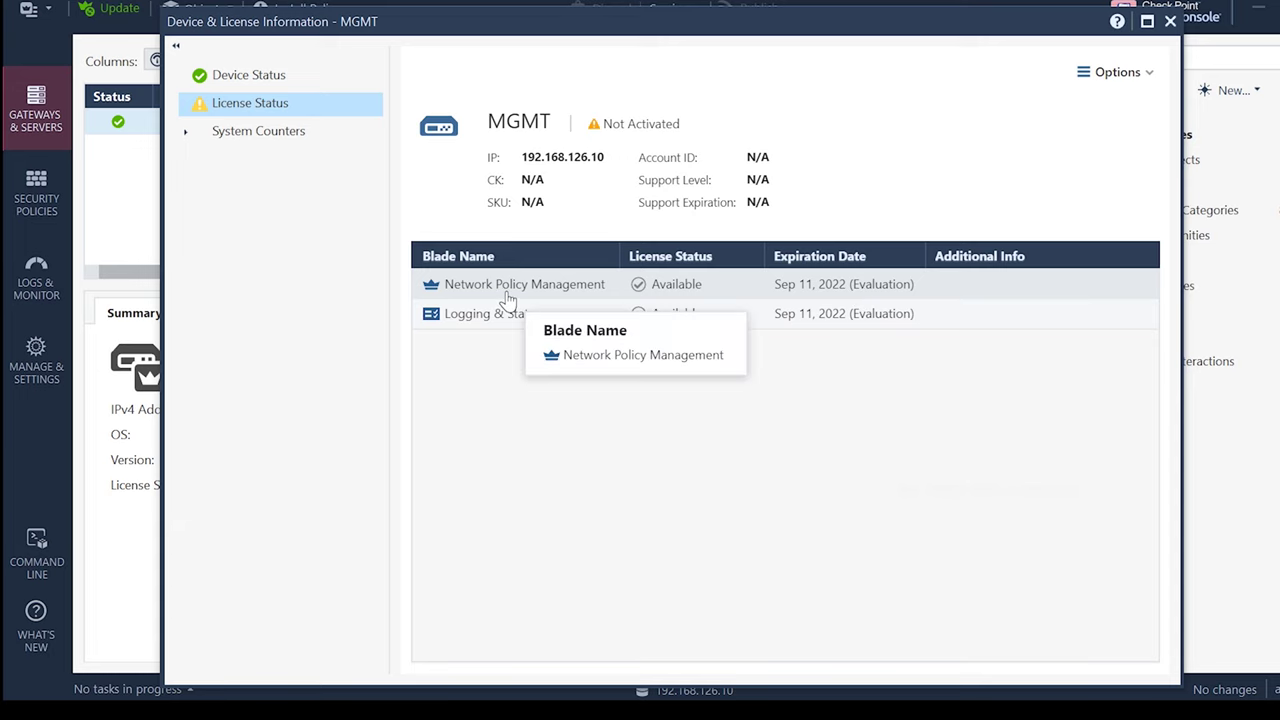
left_click(1170, 22)
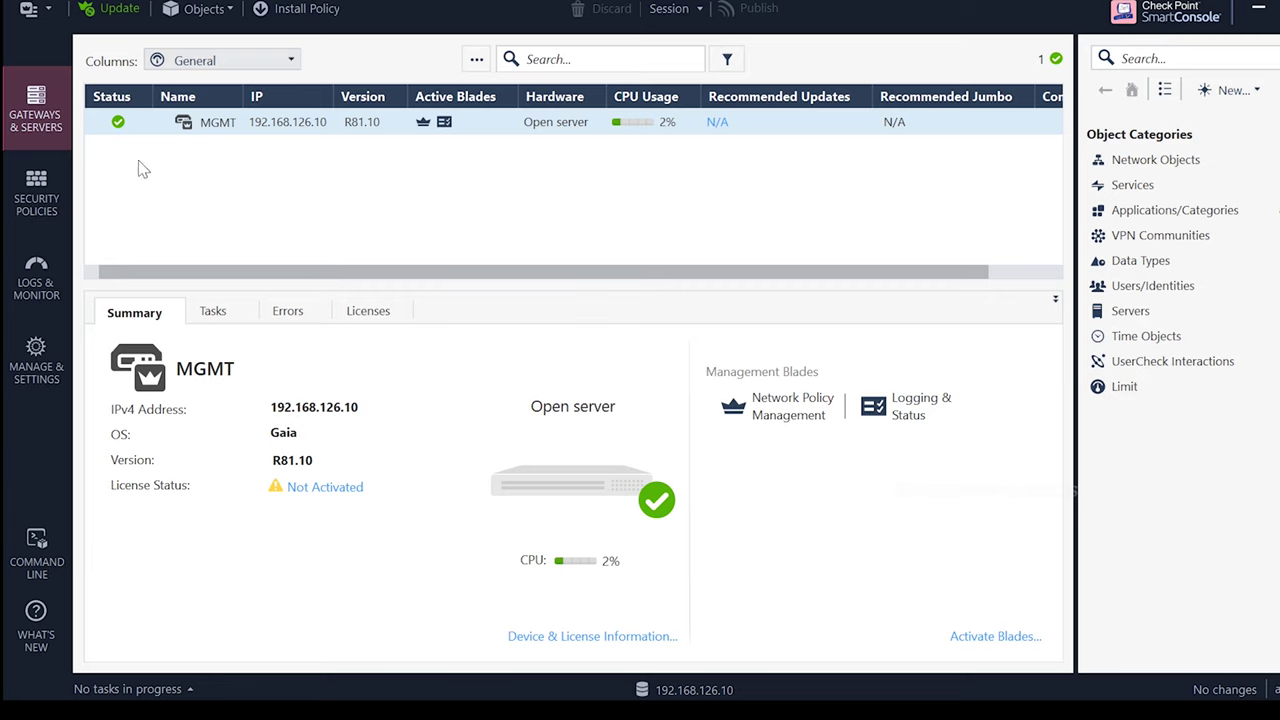
Open Security Policies and scroll the Access Control table to inspect the Cleanup rule's columns.
left_click(36, 202)
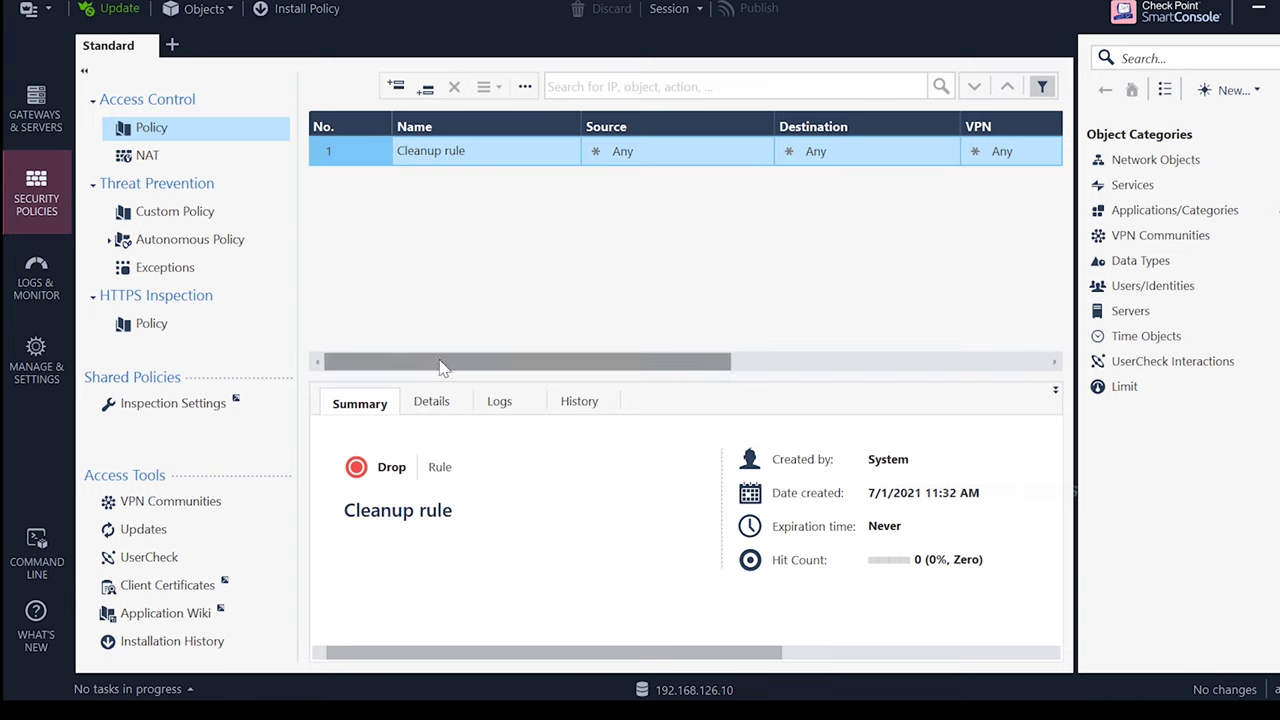
left_click_drag(441, 366, 471, 372)
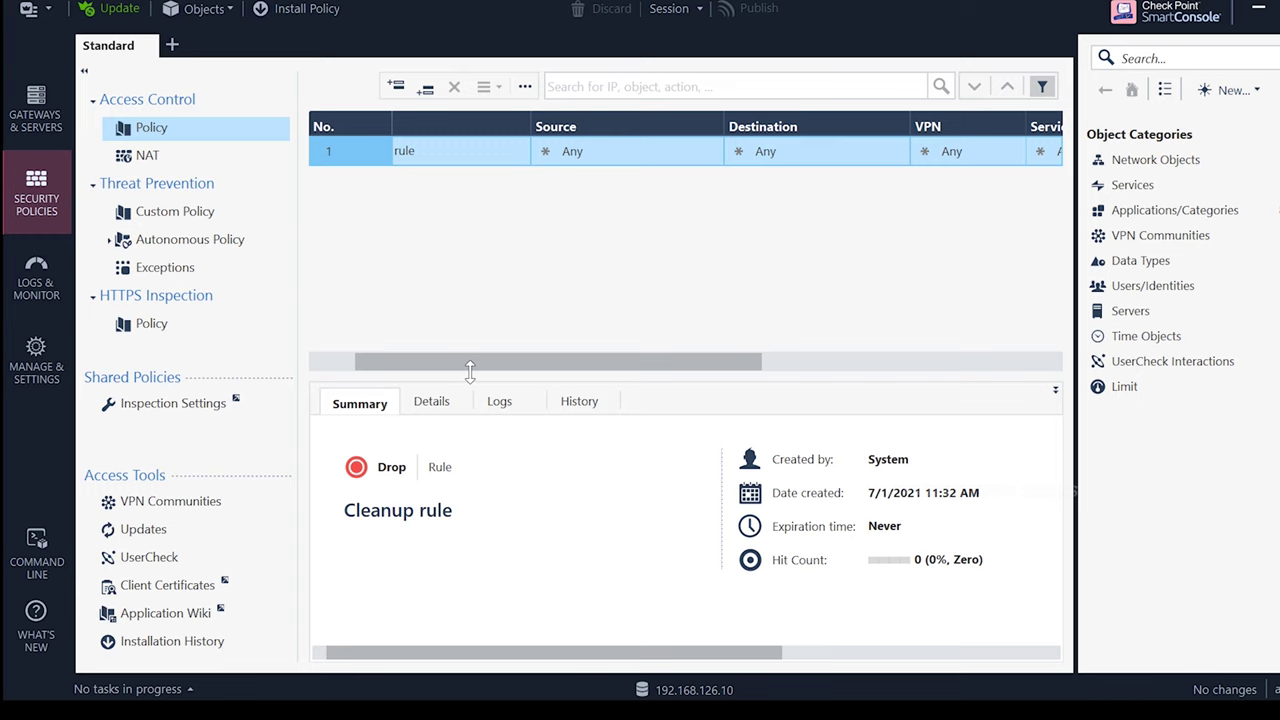
left_click_drag(436, 367, 395, 373)
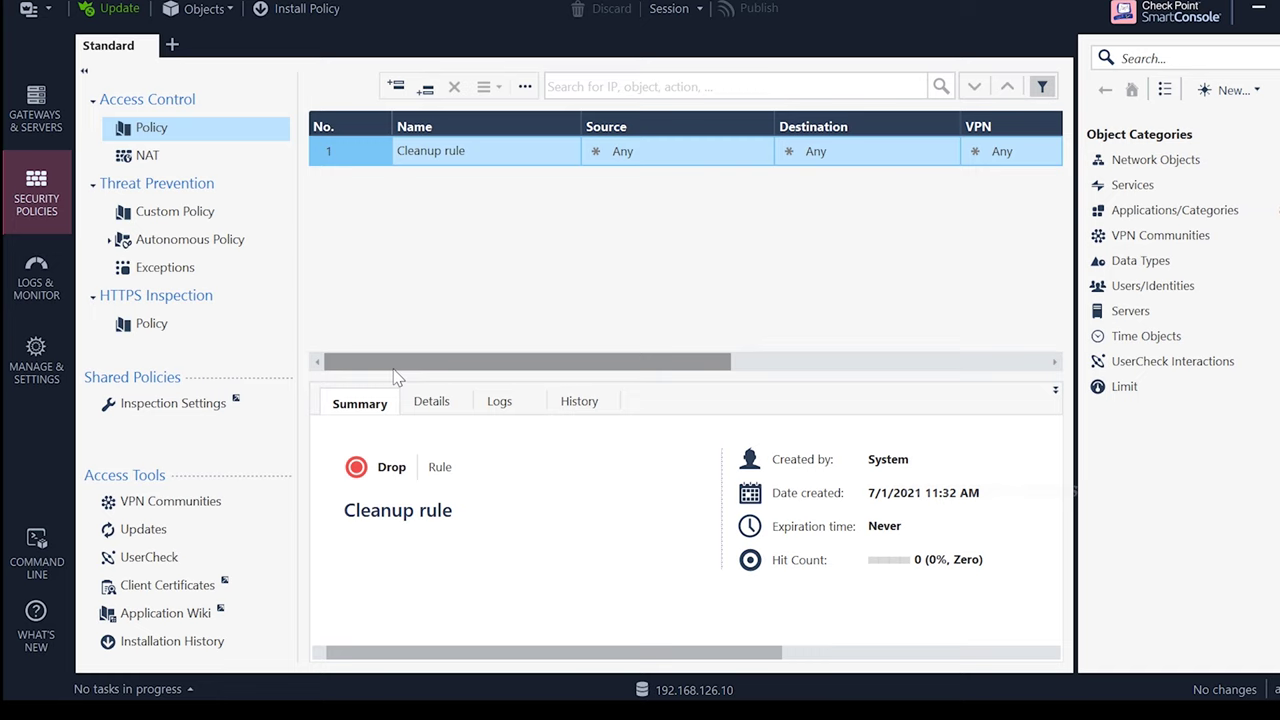
Open the Logs view under Logs & Monitor, then review Administrators in Manage & Settings.
left_click(60, 287)
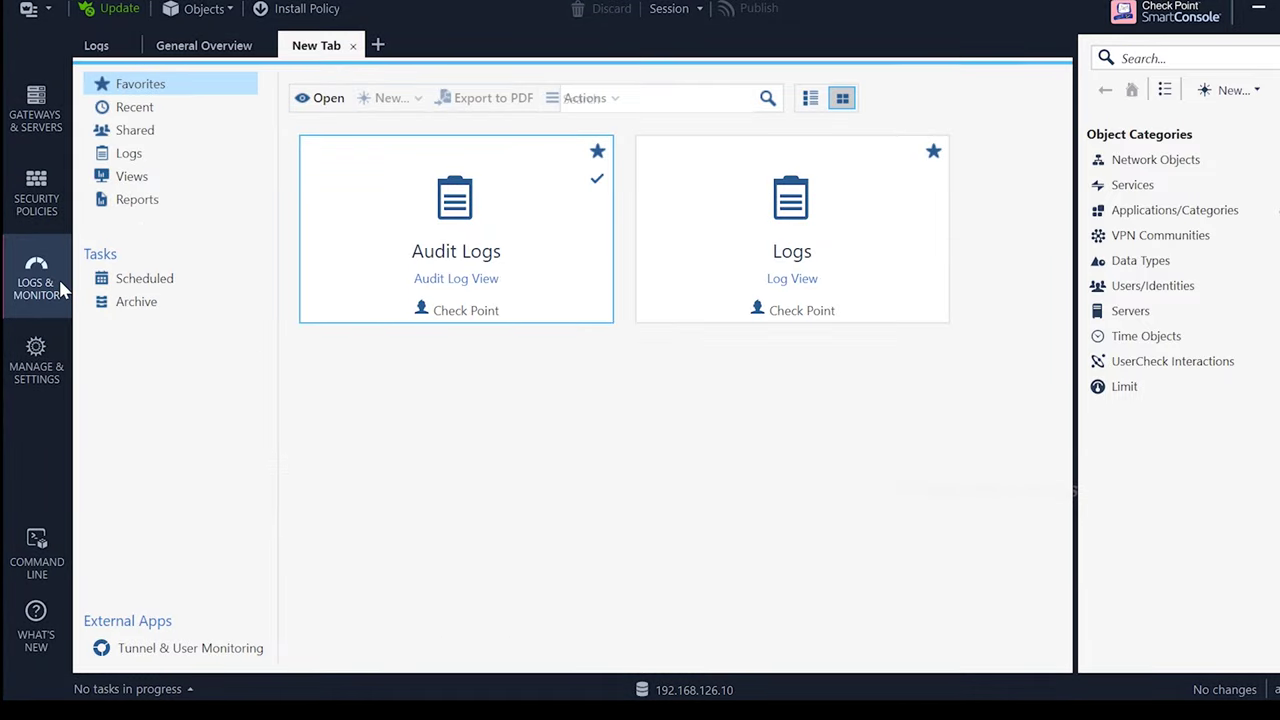
left_click(790, 284)
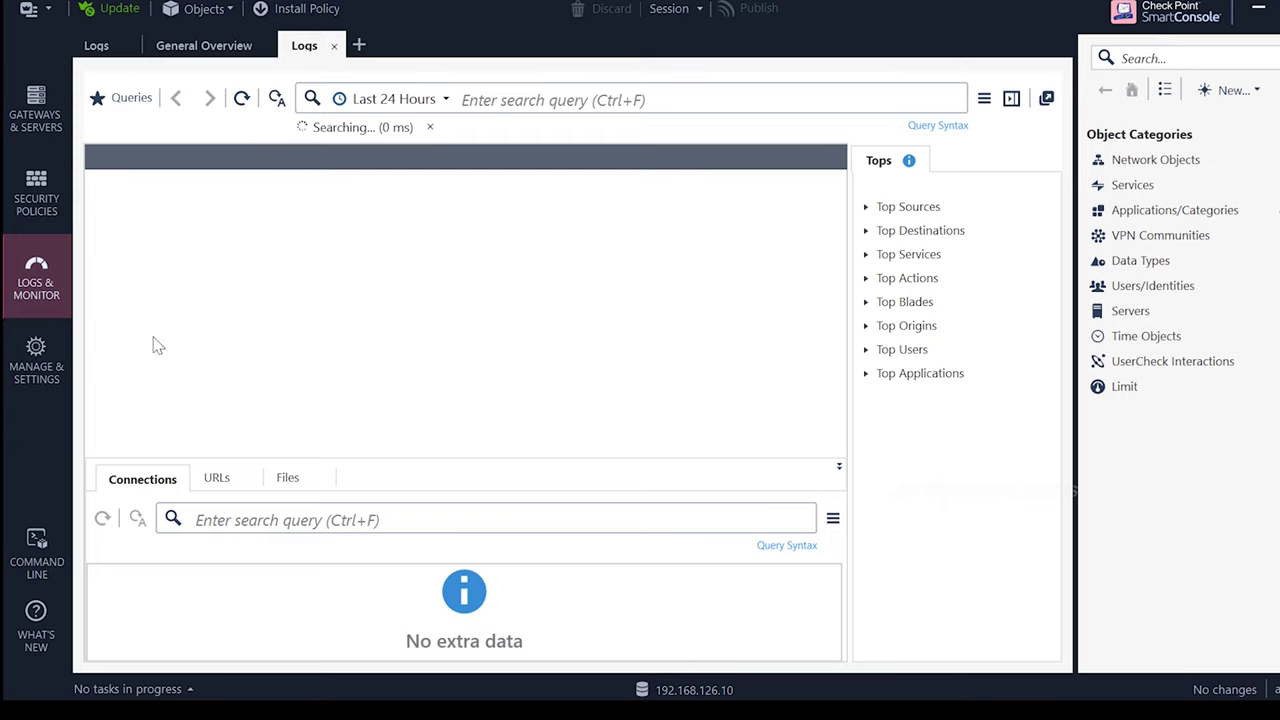
left_click(38, 347)
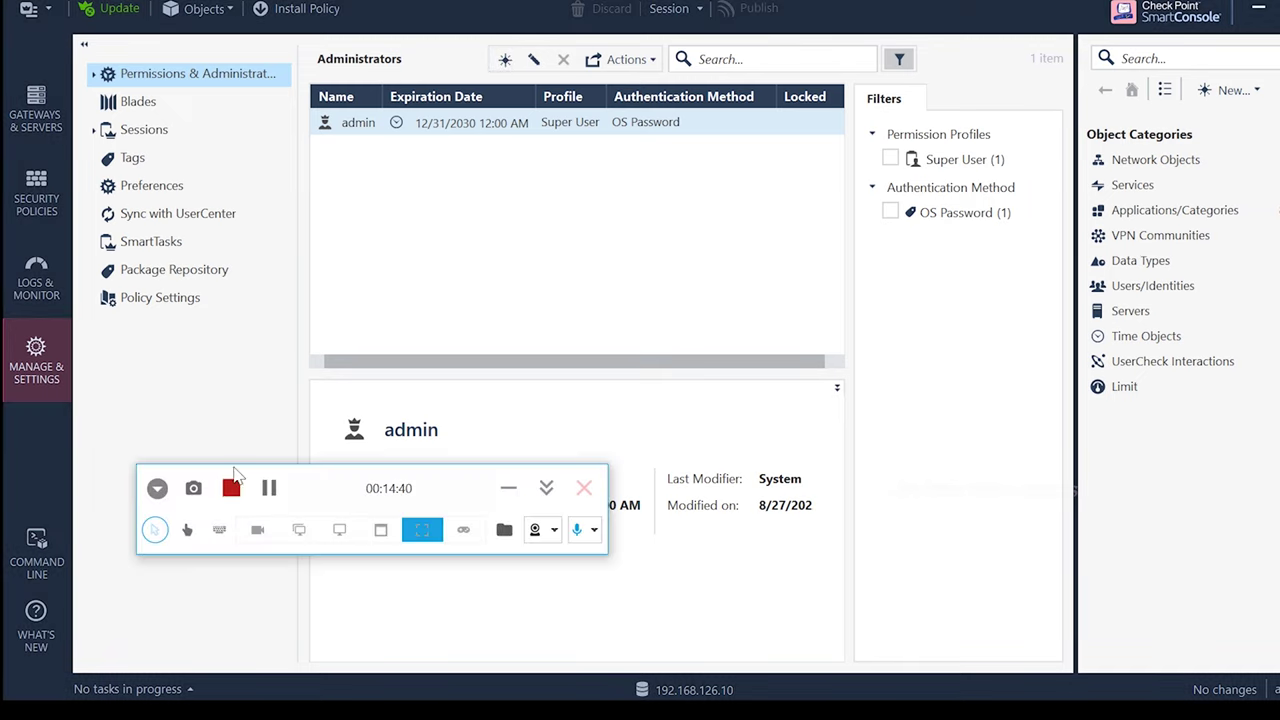
left_click(230, 489)
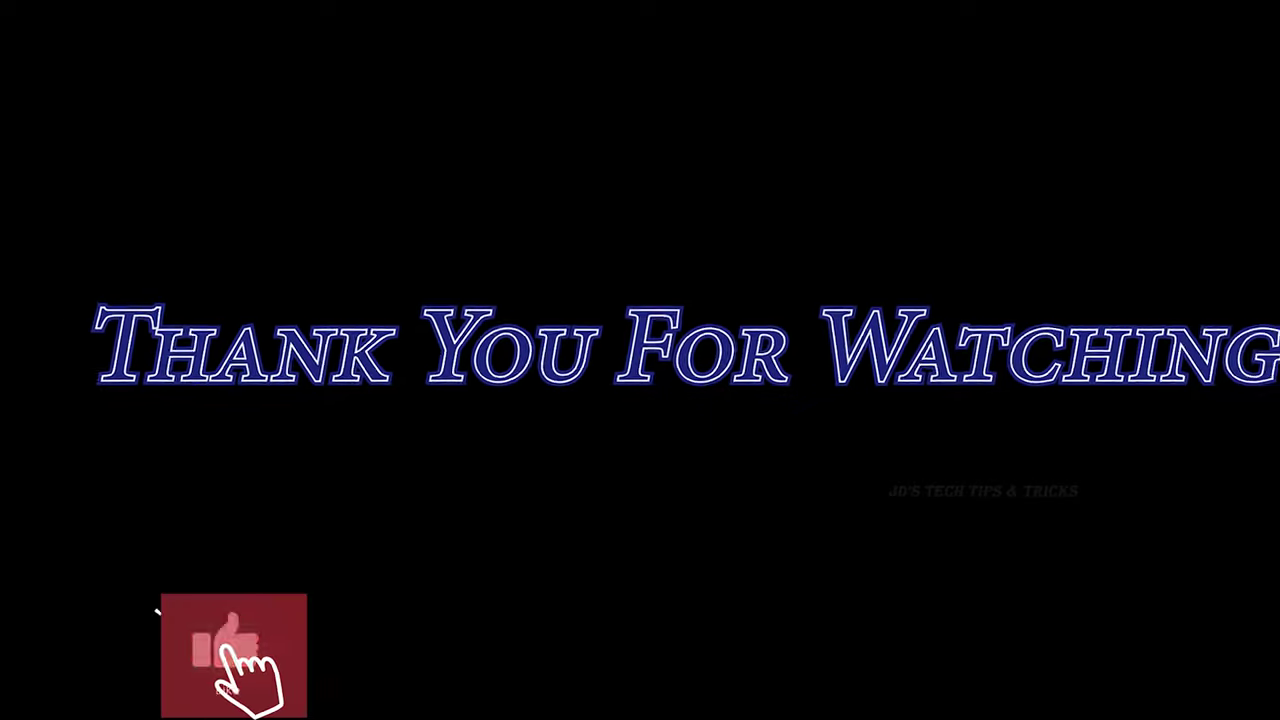